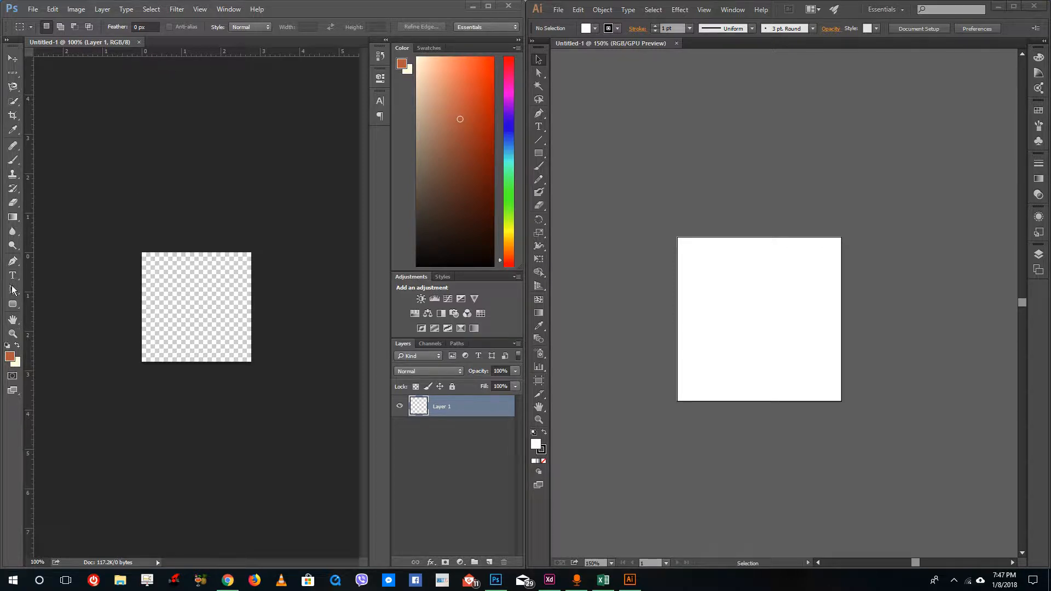
Step: Widen the Photoshop window and draw an orange outlined envelope with the Custom Shape tool, spanning most of the canvas width
{"action": "left_click", "coordinate": [13, 314]}
{"action": "left_click", "coordinate": [13, 307]}
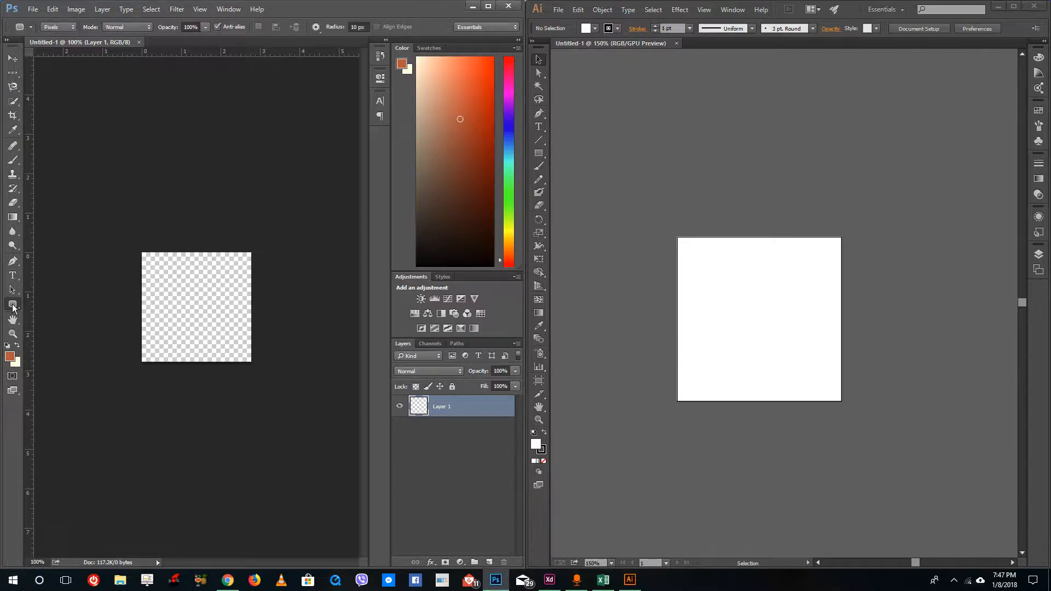
{"action": "left_click_drag", "start_coordinate": [523, 33], "coordinate": [747, 49]}
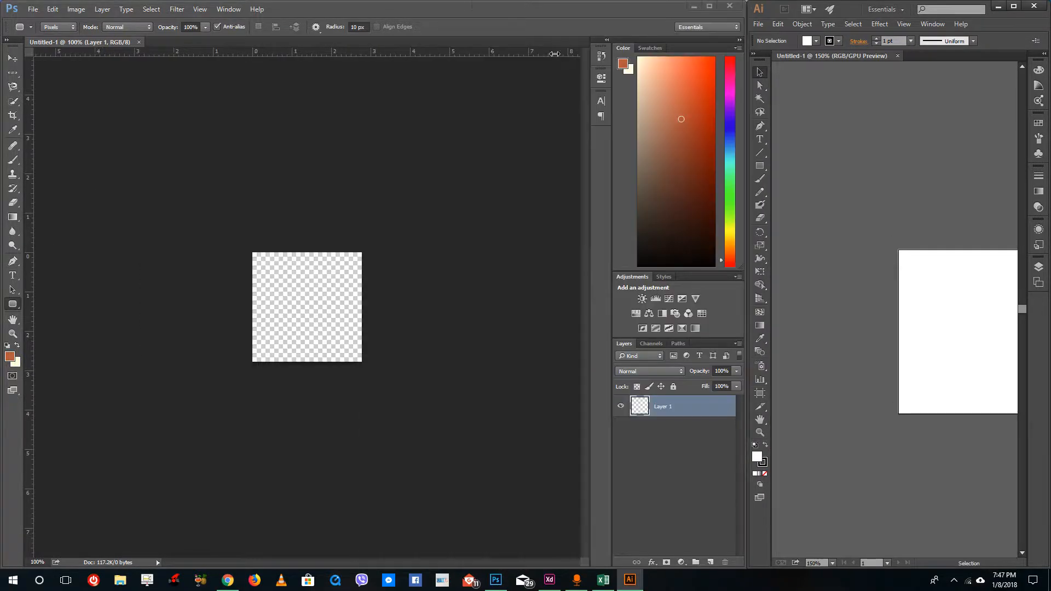
{"action": "left_click", "coordinate": [13, 309]}
{"action": "right_click", "coordinate": [21, 310]}
{"action": "left_click", "coordinate": [42, 357]}
{"action": "left_click", "coordinate": [364, 28]}
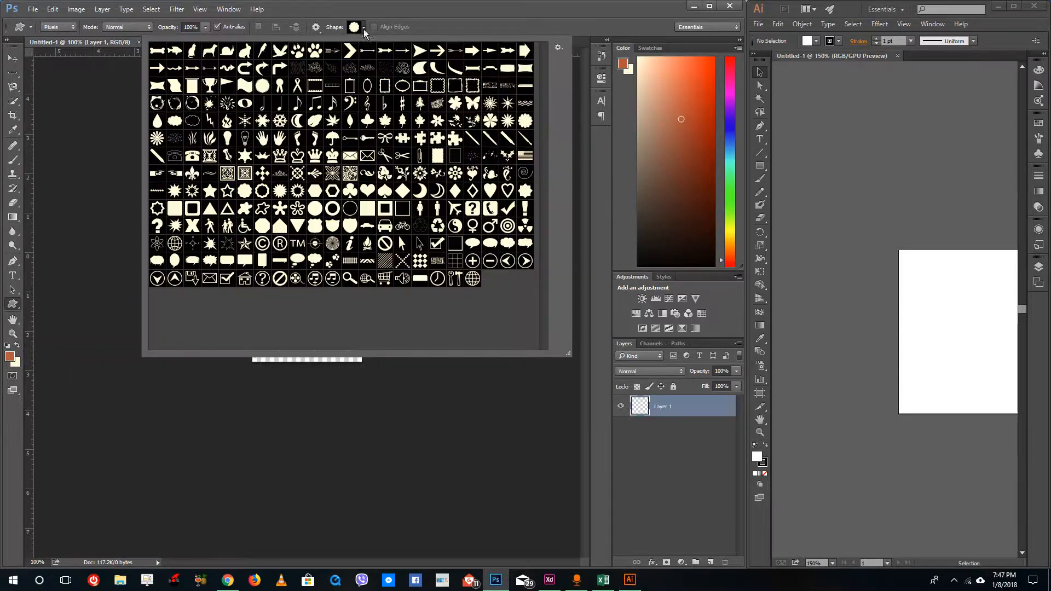
{"action": "left_click", "coordinate": [367, 157]}
{"action": "double_click", "coordinate": [371, 159]}
{"action": "left_click_drag", "start_coordinate": [261, 261], "coordinate": [358, 333]}
{"action": "key", "text": "v"}
Step: Save the envelope document to the Desktop as Photoshop.psd with Maximize Compatibility on, and close Photoshop
{"action": "left_click", "coordinate": [33, 10]}
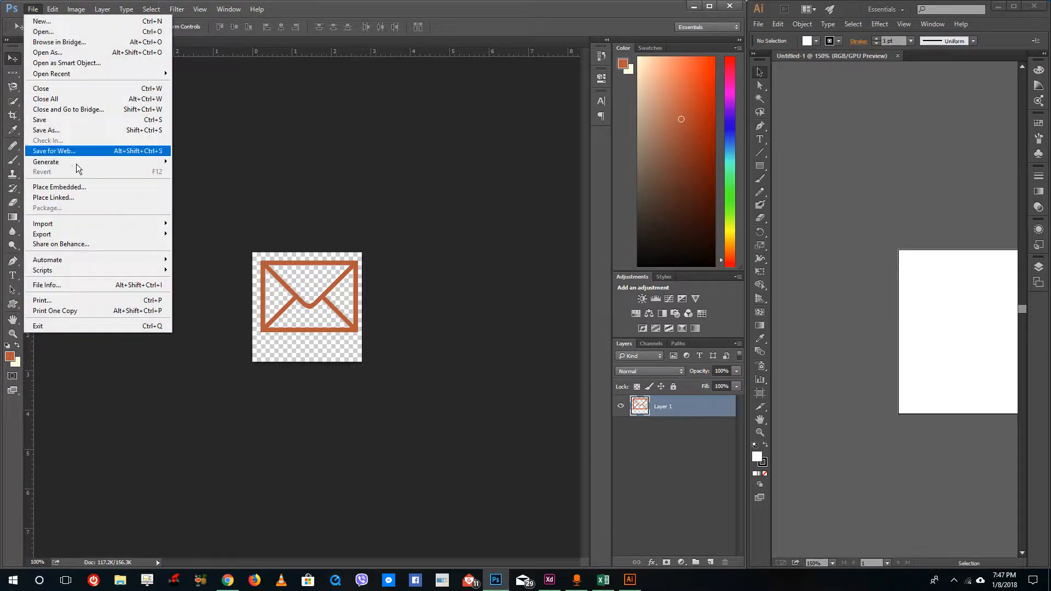
{"action": "left_click", "coordinate": [84, 131]}
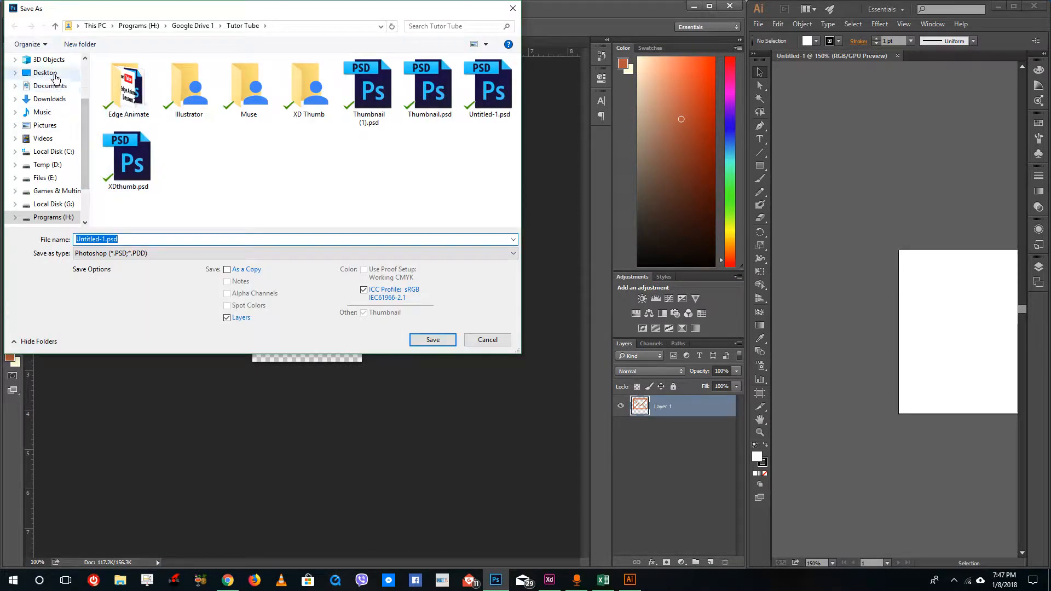
{"action": "left_click", "coordinate": [55, 75]}
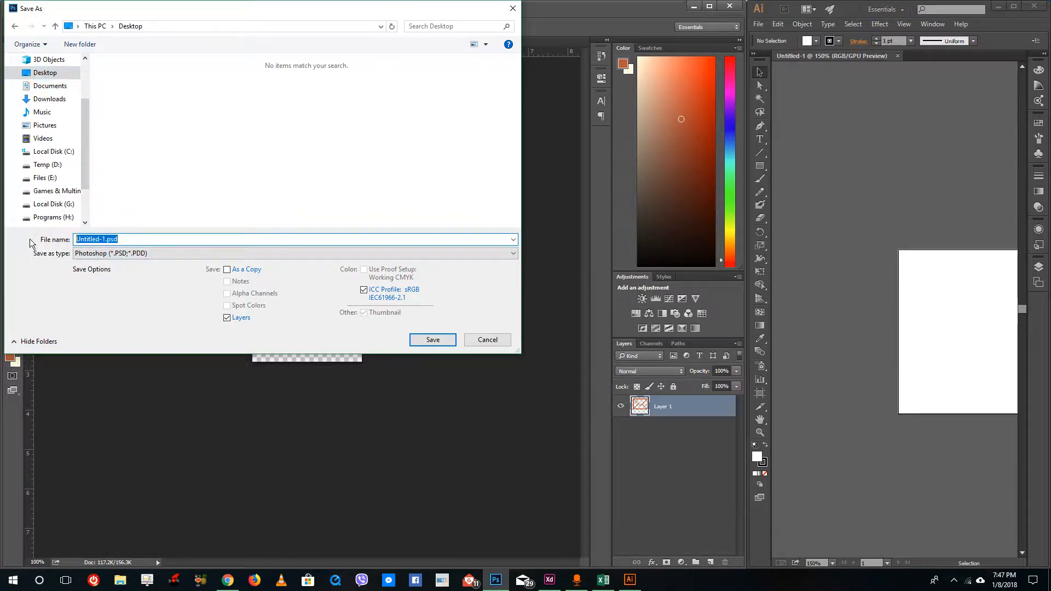
{"action": "left_click", "coordinate": [103, 240]}
{"action": "left_click_drag", "start_coordinate": [104, 239], "coordinate": [44, 244]}
{"action": "type", "text": "P"}
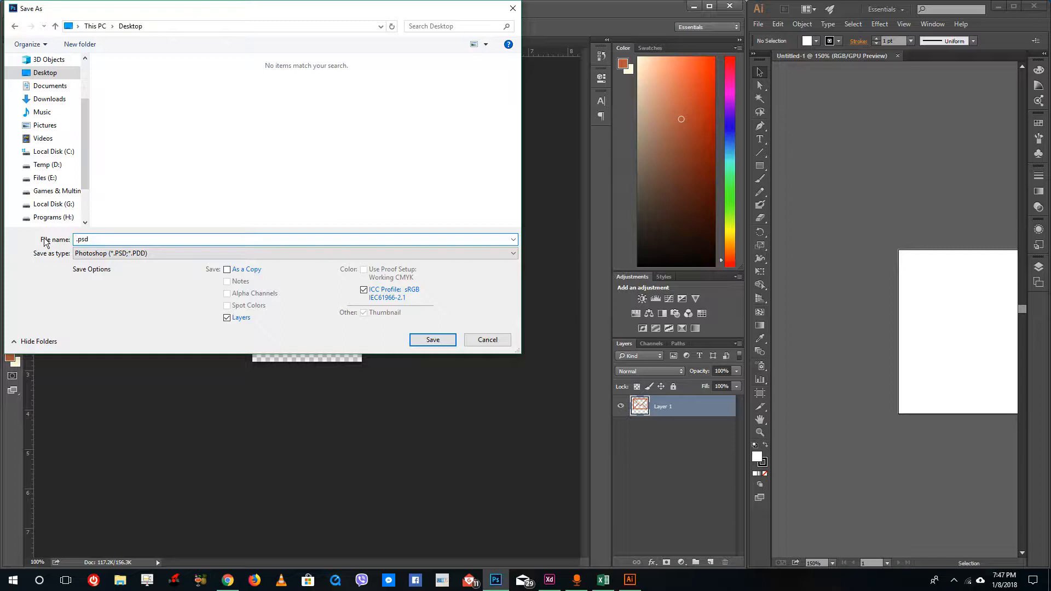
{"action": "type", "text": "Photoshop"}
{"action": "left_click", "coordinate": [435, 339]}
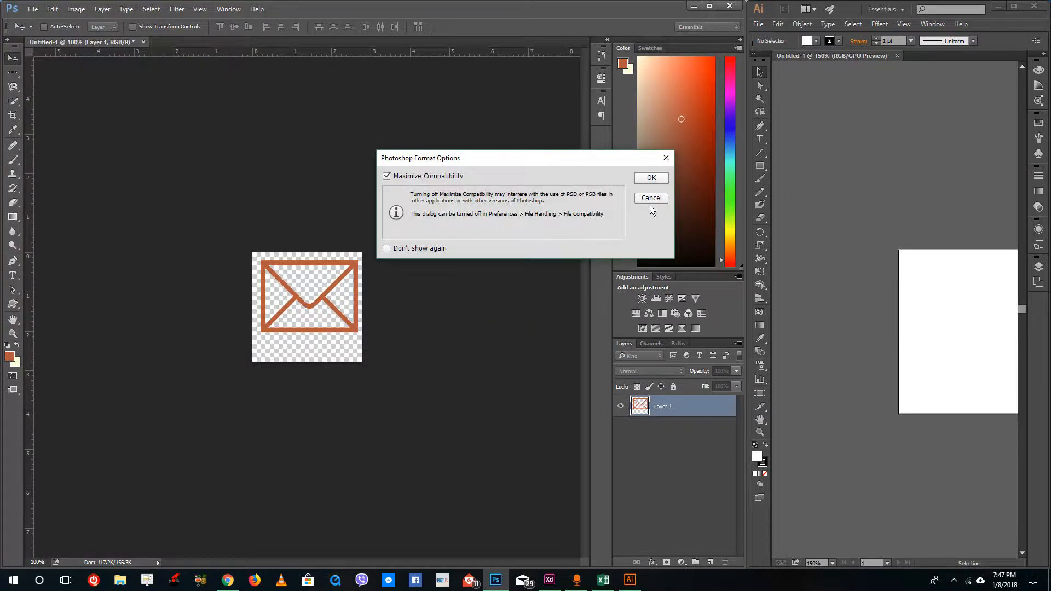
{"action": "left_click", "coordinate": [653, 184]}
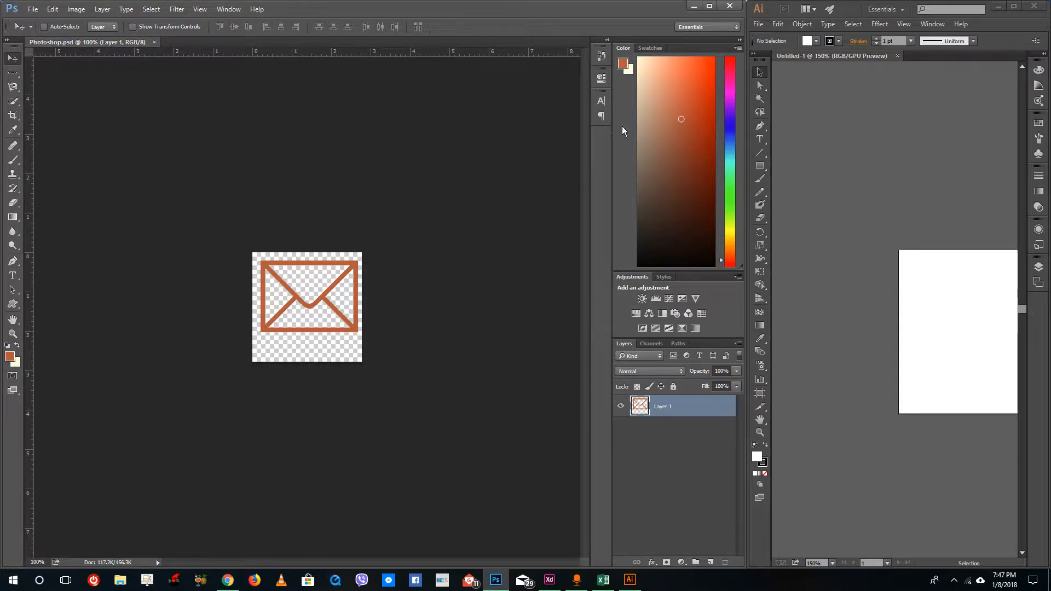
{"action": "left_click", "coordinate": [730, 6]}
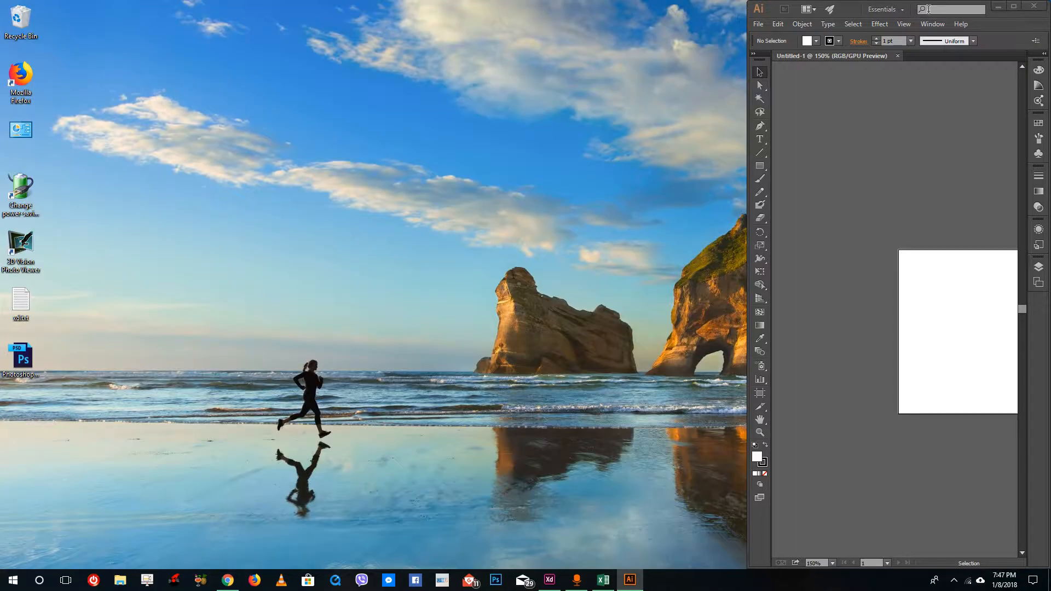
Step: Maximize the Illustrator window and place the Print symbol from the Symbols collection in the middle of the artboard
{"action": "left_click_drag", "start_coordinate": [842, 7], "coordinate": [734, 1]}
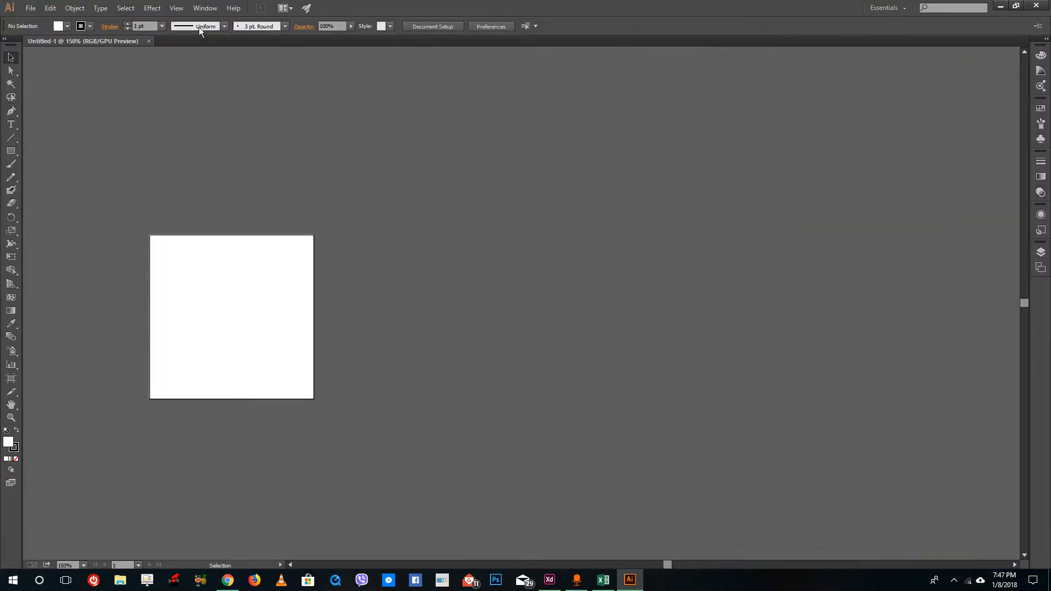
{"action": "left_click", "coordinate": [203, 9]}
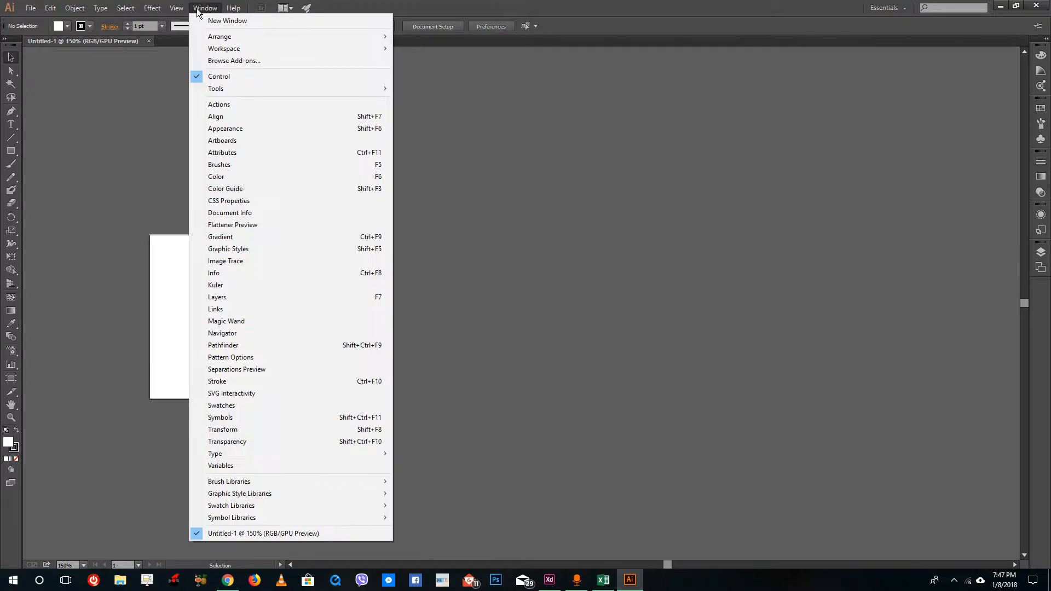
{"action": "left_click", "coordinate": [244, 422]}
{"action": "left_click_drag", "start_coordinate": [946, 156], "coordinate": [293, 375]}
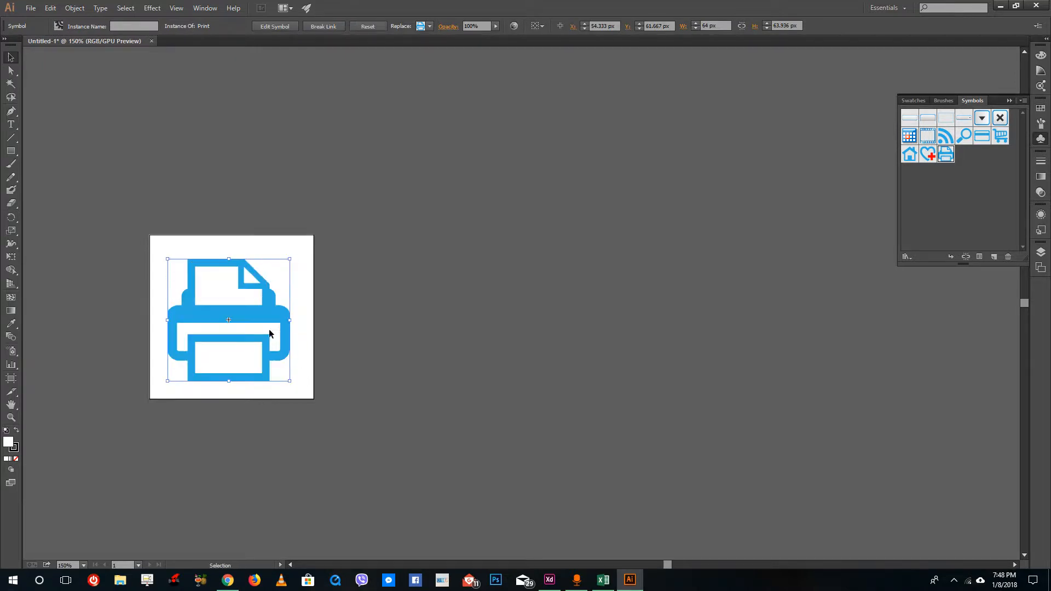
Step: Save the printer artwork to the Desktop as illustrator.ai in Illustrator CC format with the default options
{"action": "left_click", "coordinate": [30, 8]}
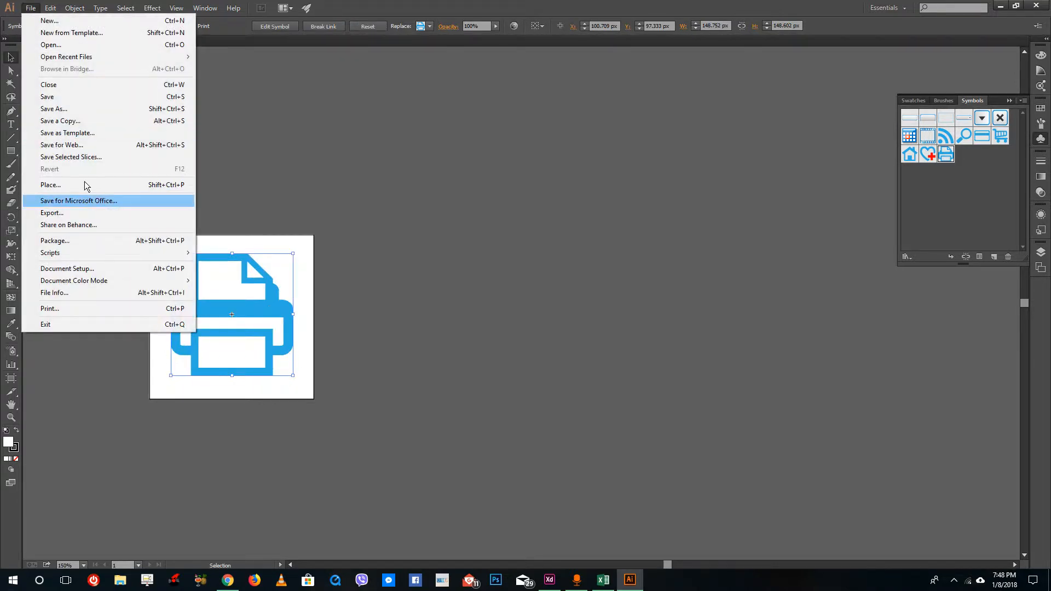
{"action": "left_click", "coordinate": [89, 114]}
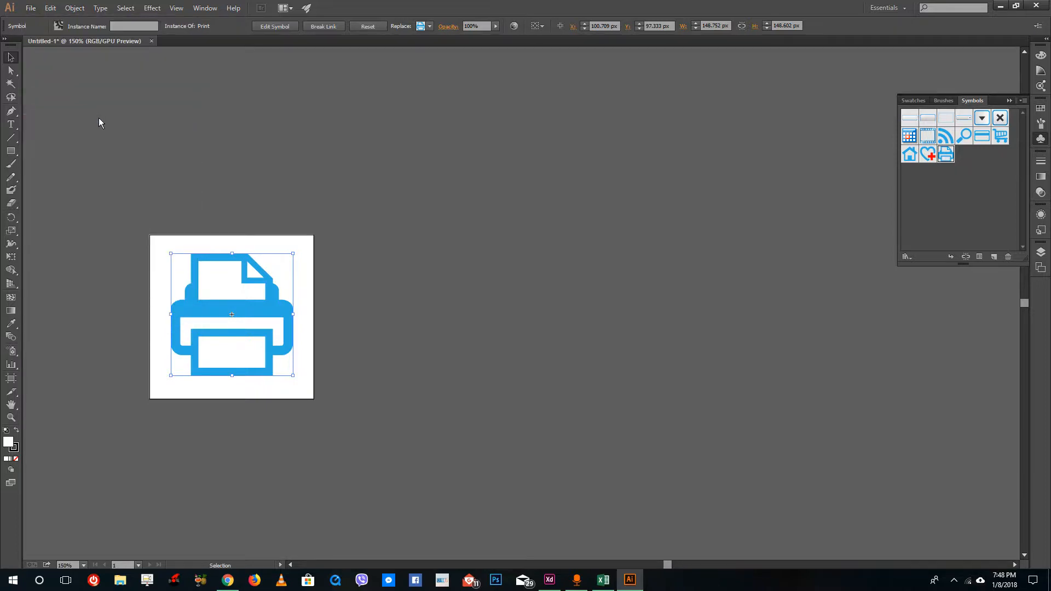
{"action": "left_click", "coordinate": [383, 299]}
{"action": "left_click", "coordinate": [430, 448]}
{"action": "double_click", "coordinate": [442, 448]}
{"action": "type", "text": "illustrator.ai"}
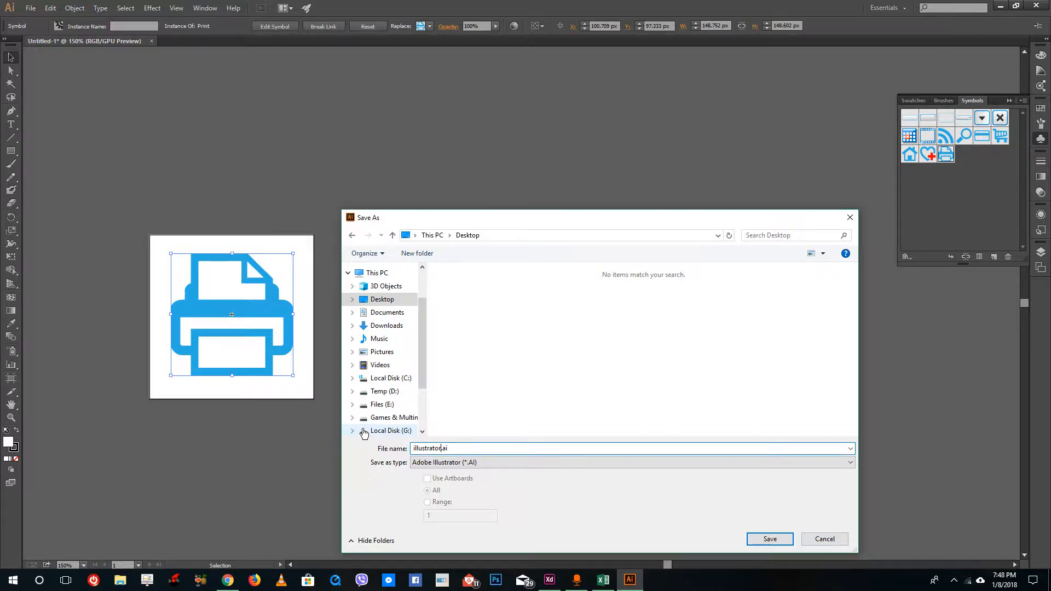
{"action": "left_click", "coordinate": [778, 541]}
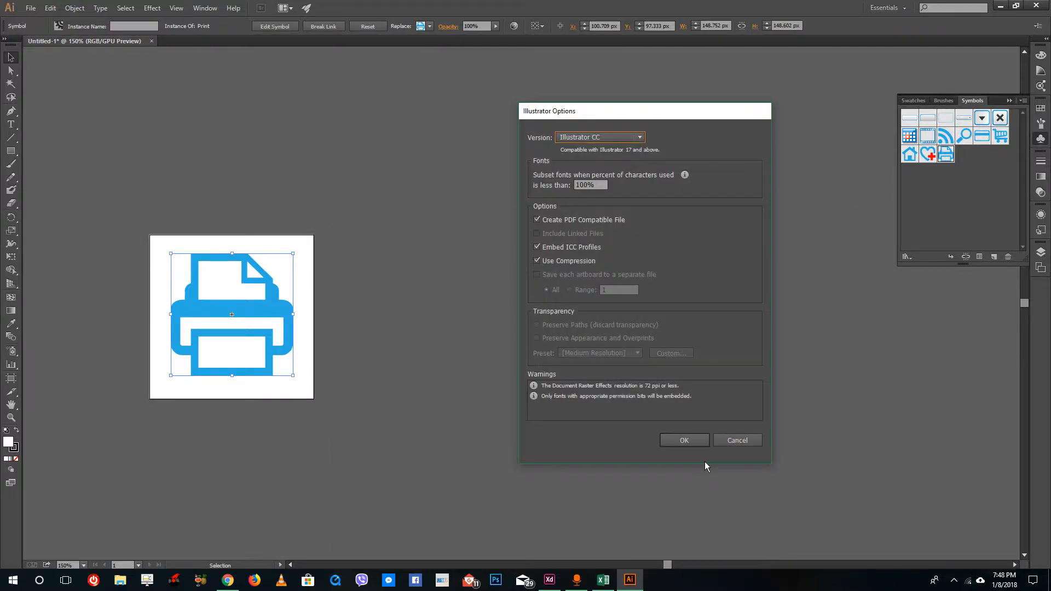
{"action": "left_click", "coordinate": [691, 440]}
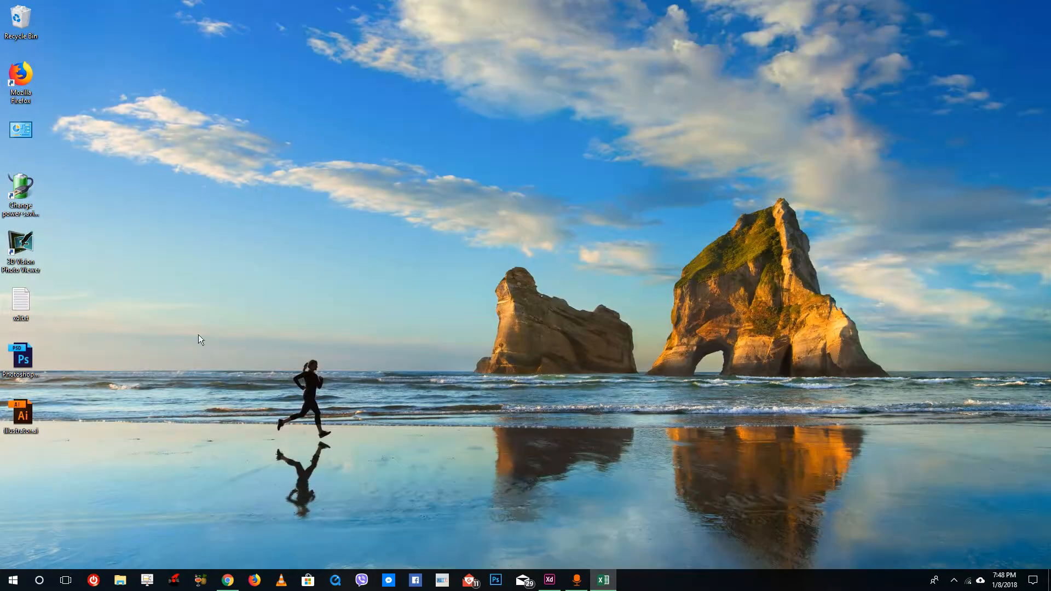
Step: Switch to Adobe XD and check which Desktop files and file formats its import dialog accepts
{"action": "left_click_drag", "start_coordinate": [100, 474], "coordinate": [3, 356]}
{"action": "left_click_drag", "start_coordinate": [99, 450], "coordinate": [1, 418]}
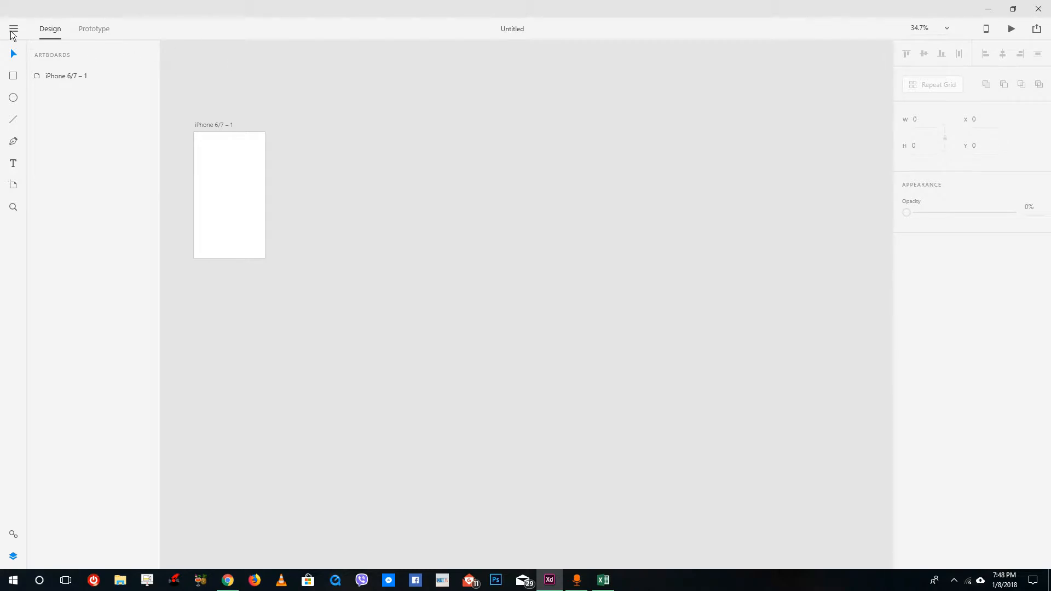
{"action": "left_click", "coordinate": [13, 31]}
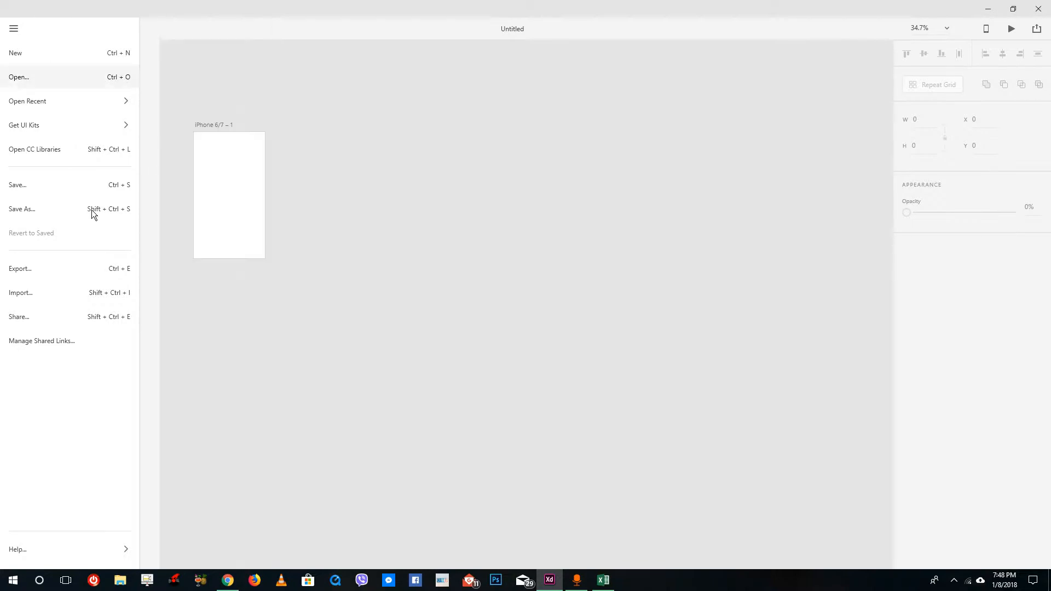
{"action": "left_click", "coordinate": [35, 294]}
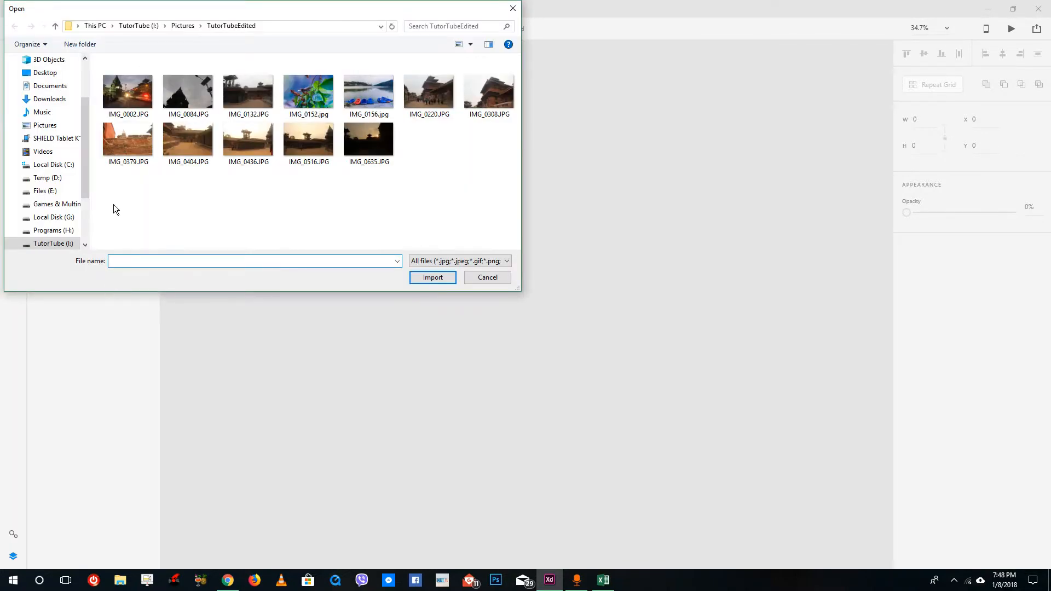
{"action": "left_click", "coordinate": [55, 74]}
{"action": "left_click", "coordinate": [460, 261]}
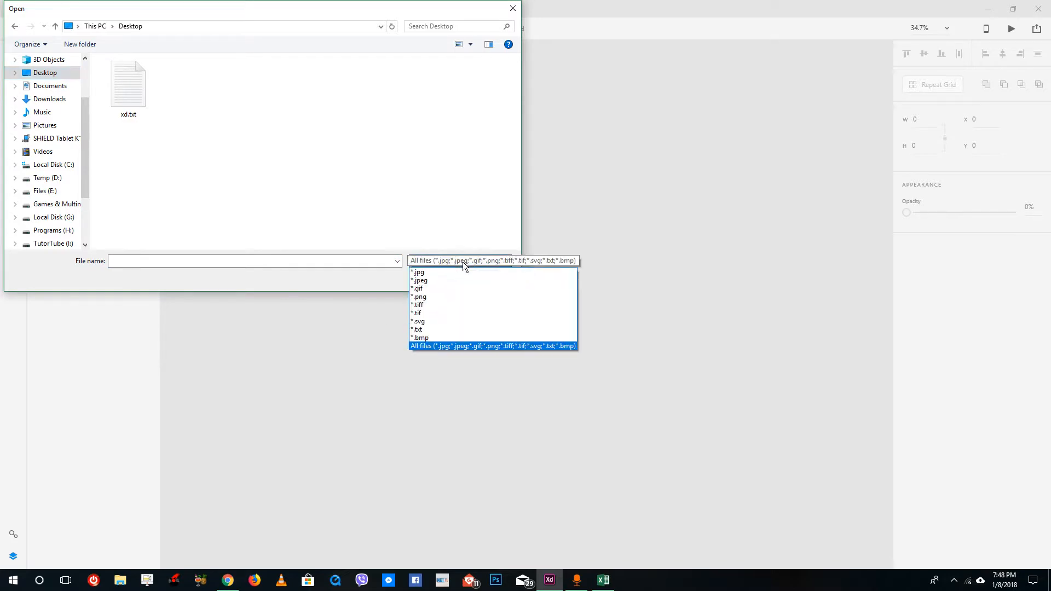
{"action": "left_click", "coordinate": [280, 253]}
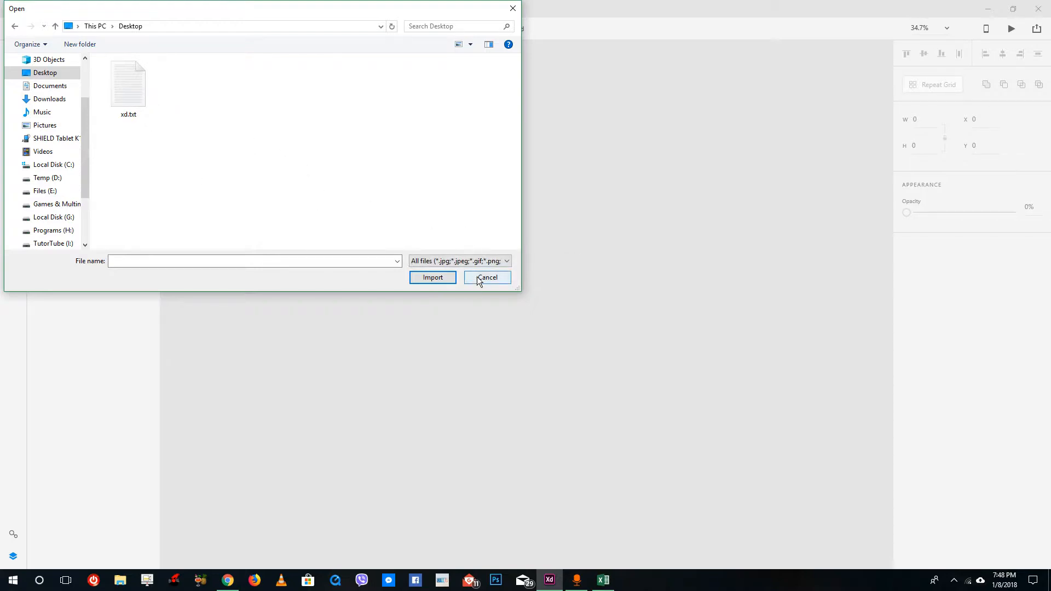
{"action": "left_click", "coordinate": [474, 263]}
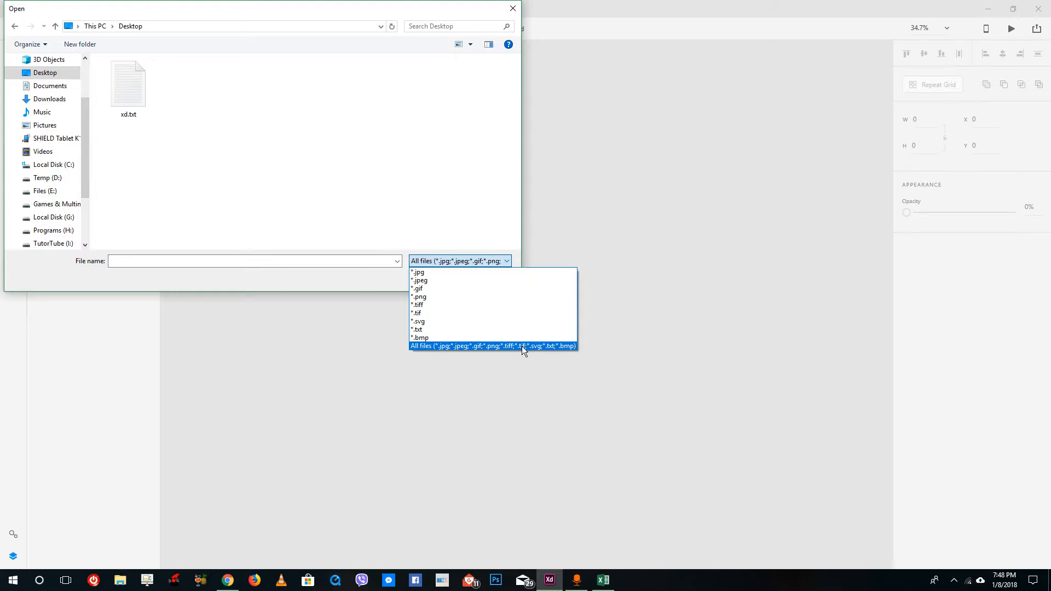
{"action": "left_click", "coordinate": [392, 194]}
{"action": "left_click", "coordinate": [502, 277]}
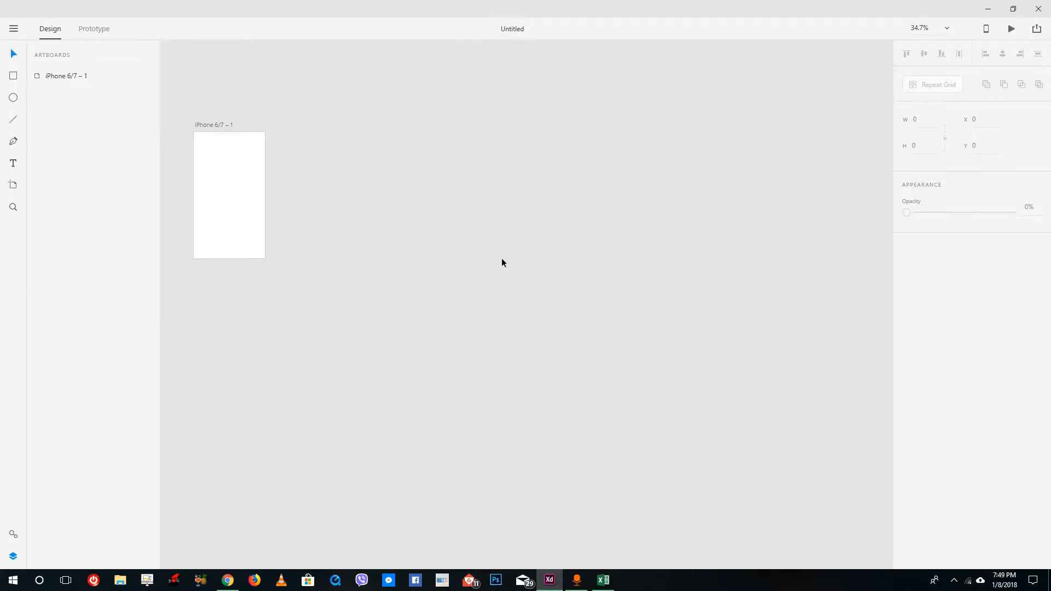
Step: Minimize Adobe XD and open Photoshop.psd from the Desktop in Photoshop
{"action": "left_click", "coordinate": [984, 9]}
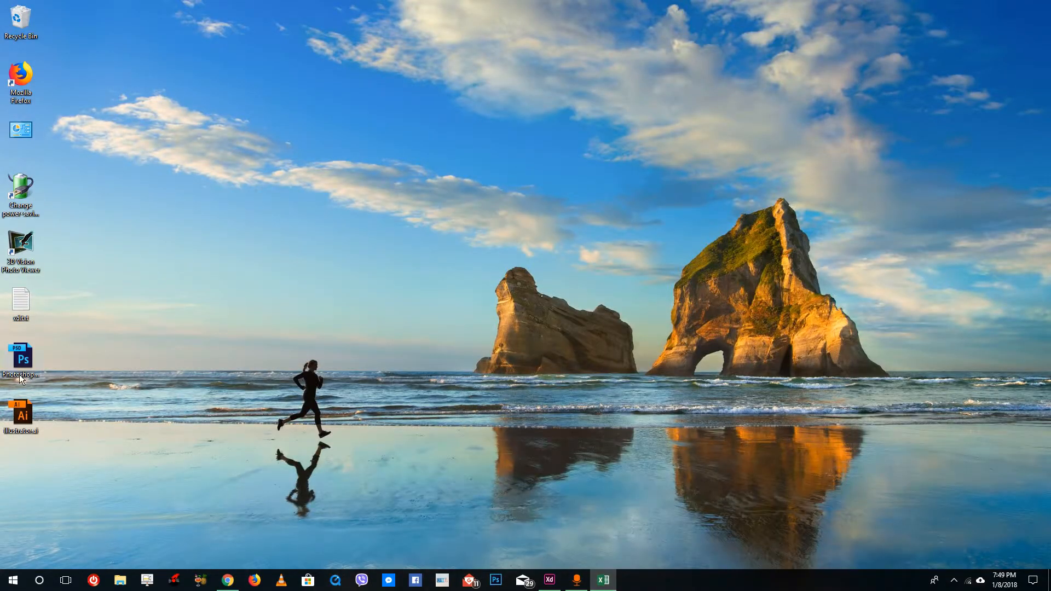
{"action": "left_click", "coordinate": [26, 356]}
{"action": "double_click", "coordinate": [26, 356]}
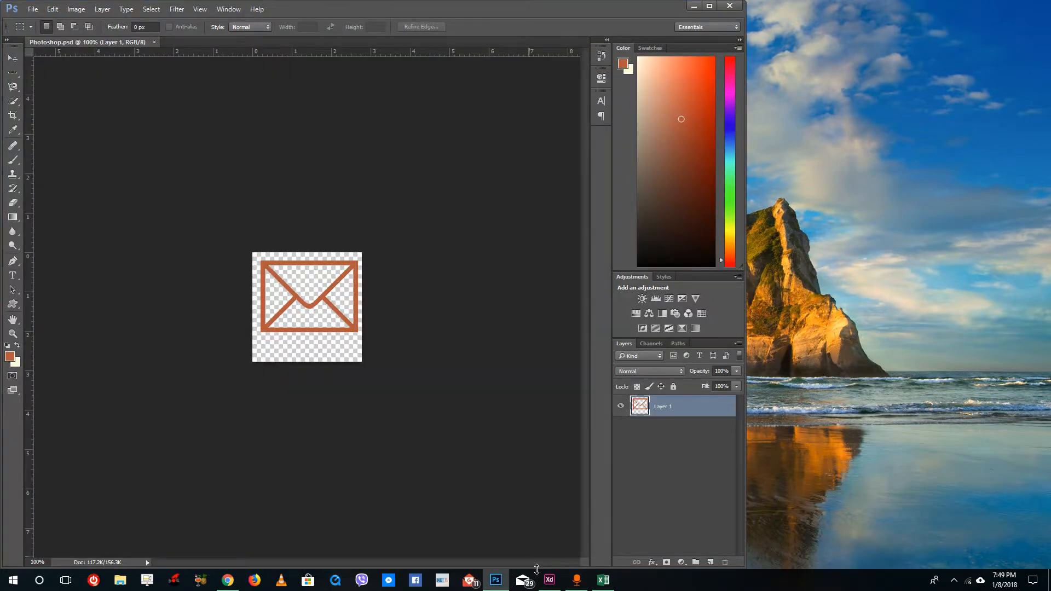
Step: Return to Adobe XD and review the list of importable file types again, leaving without importing
{"action": "left_click", "coordinate": [550, 585]}
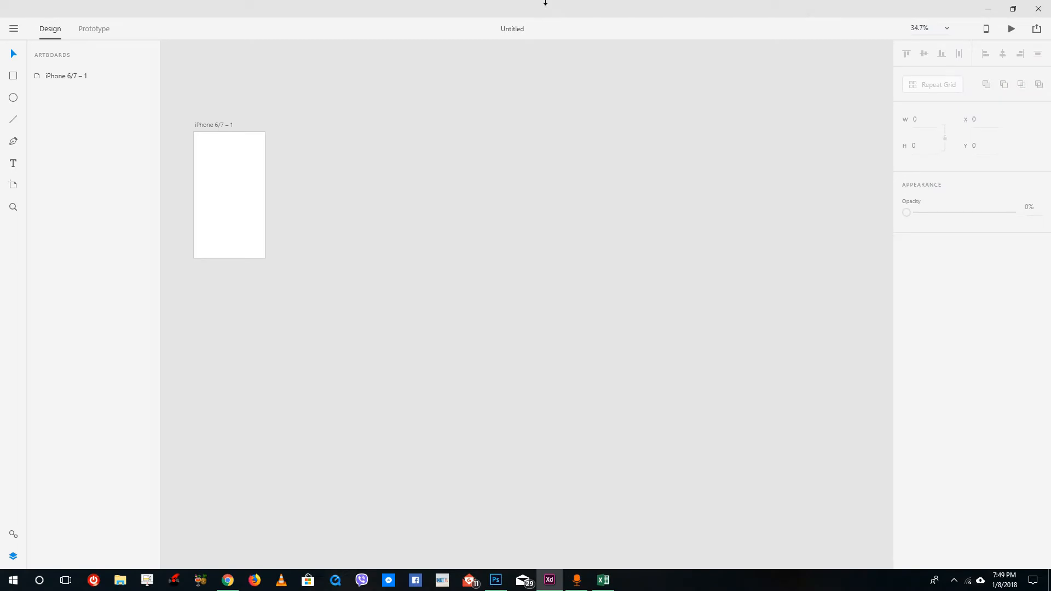
{"action": "left_click", "coordinate": [988, 9]}
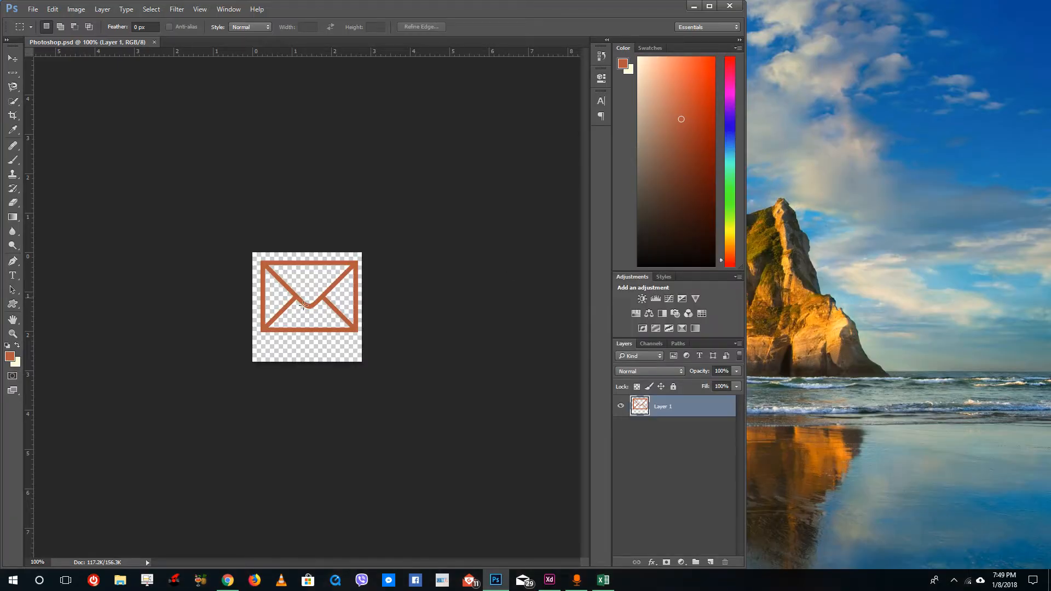
{"action": "left_click", "coordinate": [550, 580]}
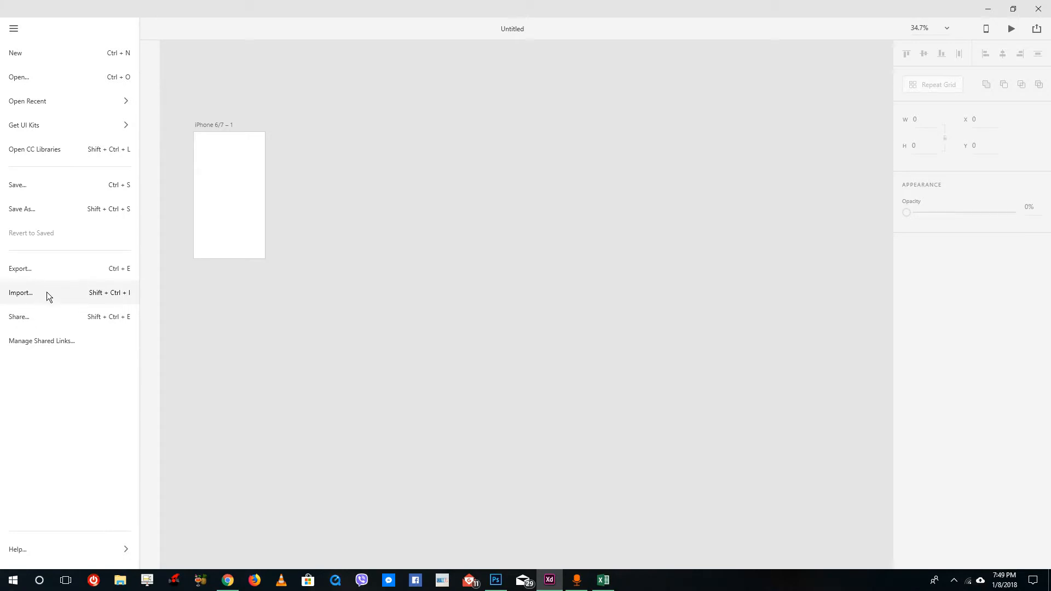
{"action": "left_click", "coordinate": [47, 294]}
{"action": "left_click", "coordinate": [467, 261]}
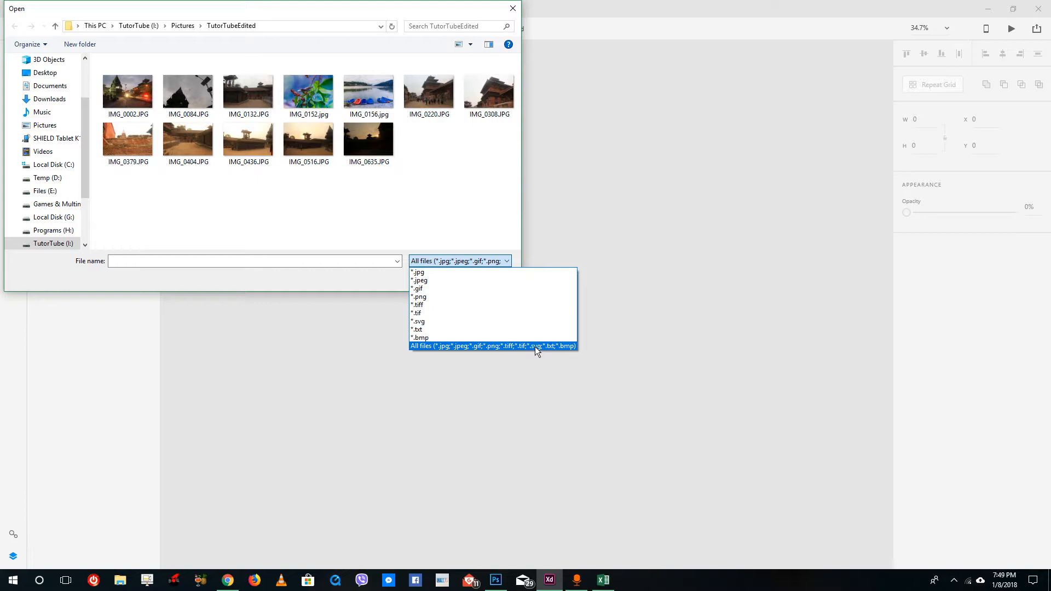
{"action": "left_click", "coordinate": [485, 230]}
{"action": "left_click", "coordinate": [514, 9]}
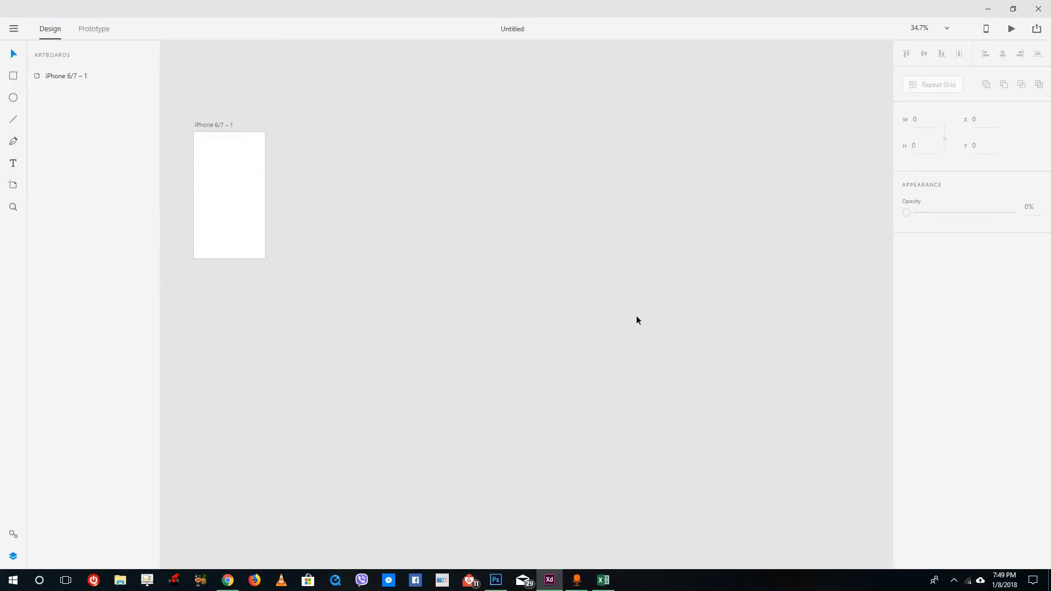
Step: Switch to Photoshop, save the envelope artwork to the Desktop as Photoshop.png with smallest compression and no interlacing, and close Photoshop
{"action": "left_click", "coordinate": [496, 580]}
{"action": "left_click", "coordinate": [29, 9]}
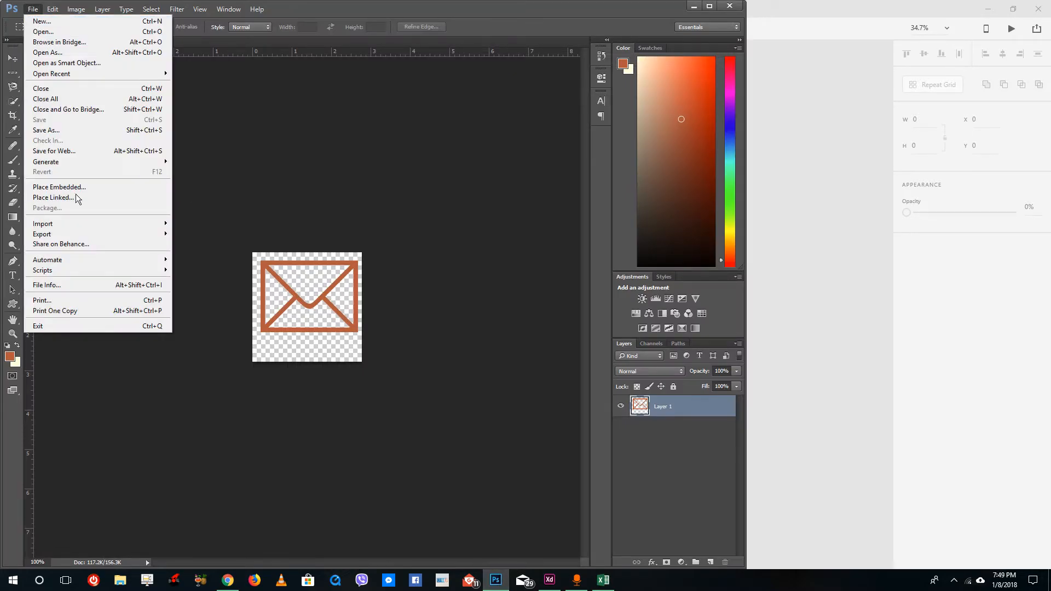
{"action": "left_click", "coordinate": [67, 132]}
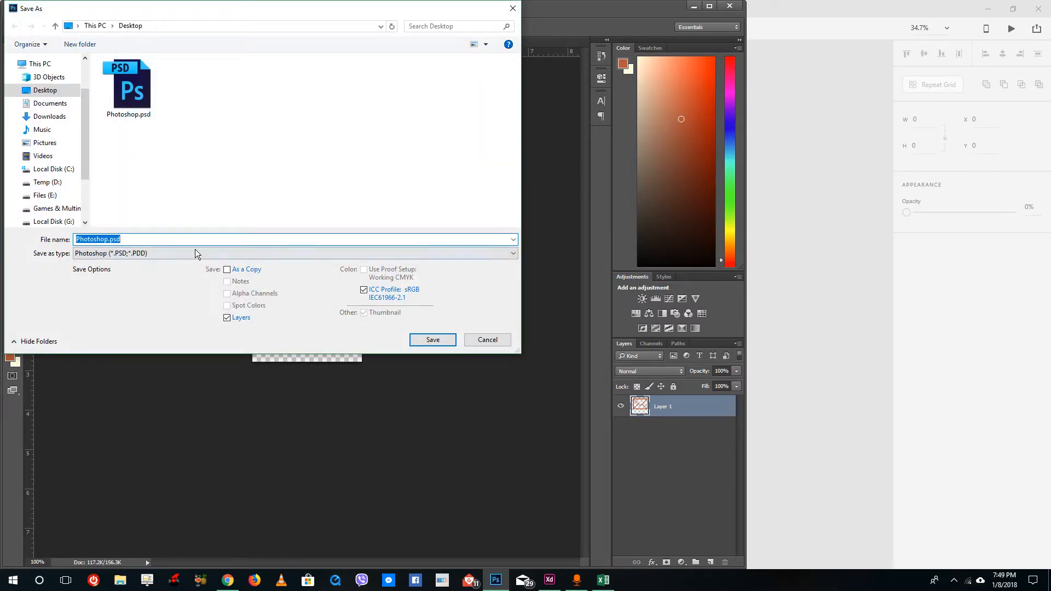
{"action": "left_click", "coordinate": [196, 251]}
{"action": "left_click", "coordinate": [139, 392]}
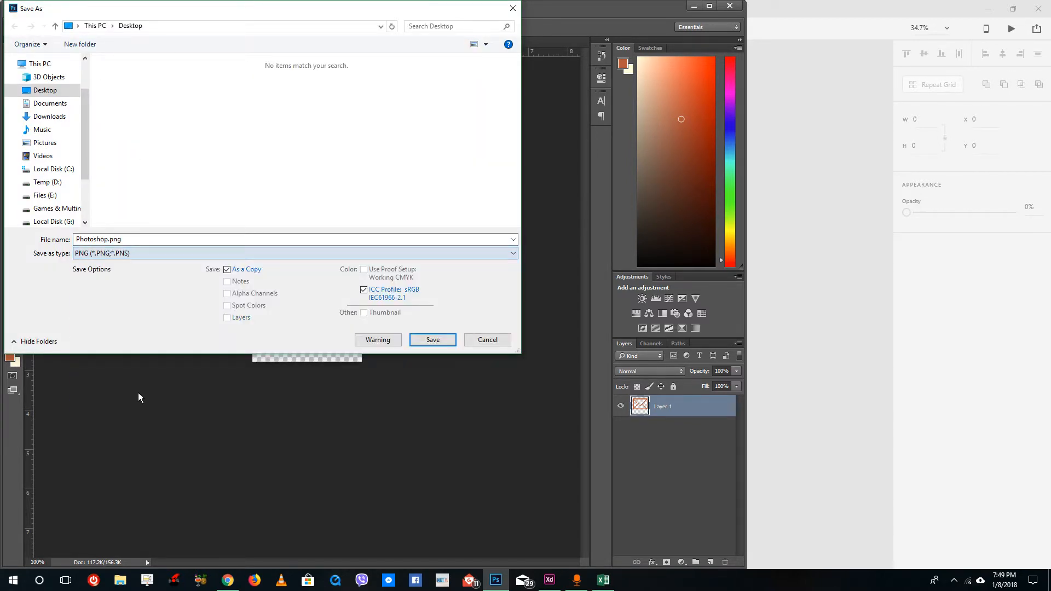
{"action": "left_click", "coordinate": [432, 340]}
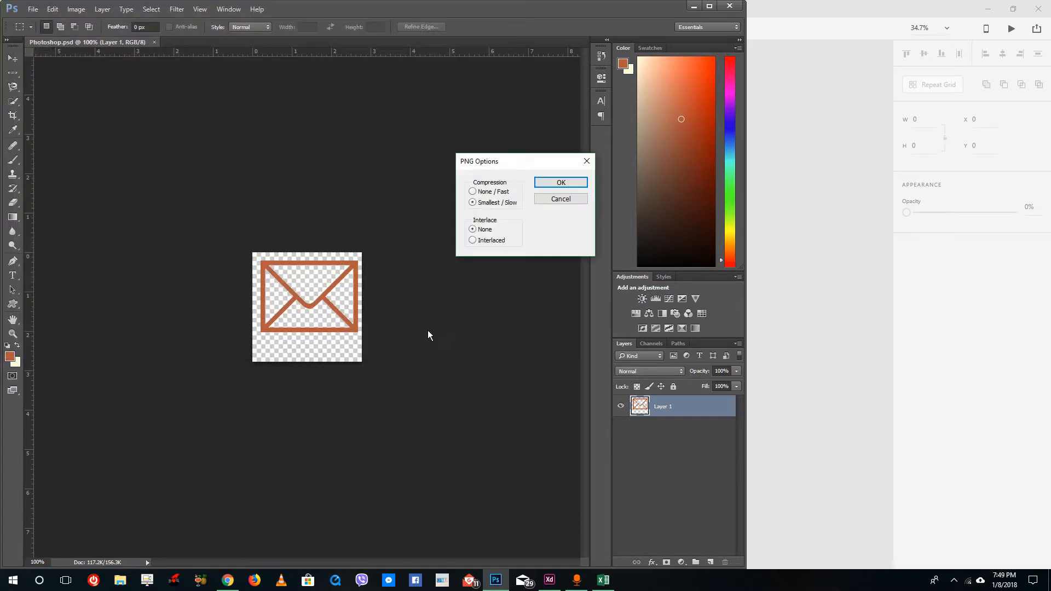
{"action": "left_click", "coordinate": [569, 182]}
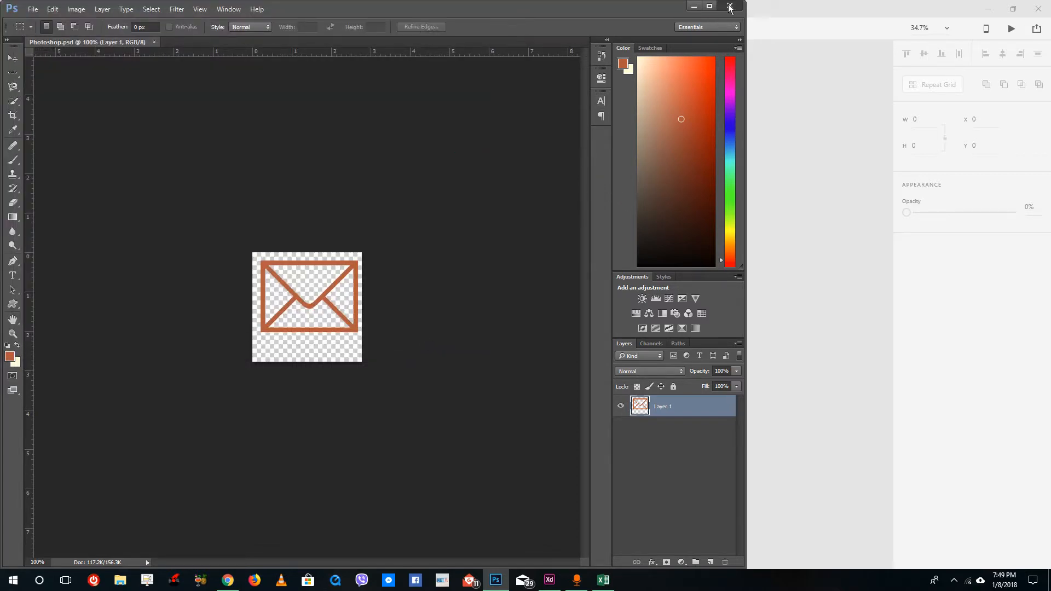
{"action": "left_click", "coordinate": [730, 6]}
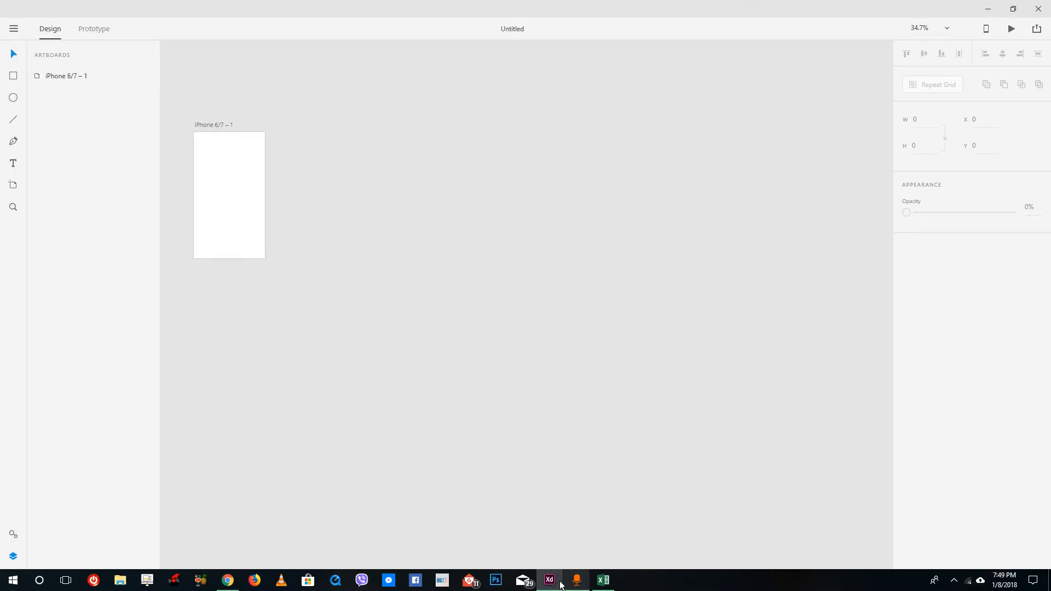
Step: Minimize Adobe XD, open illustrator.ai from the Desktop in Illustrator and dismiss the What's New window
{"action": "left_click", "coordinate": [990, 10]}
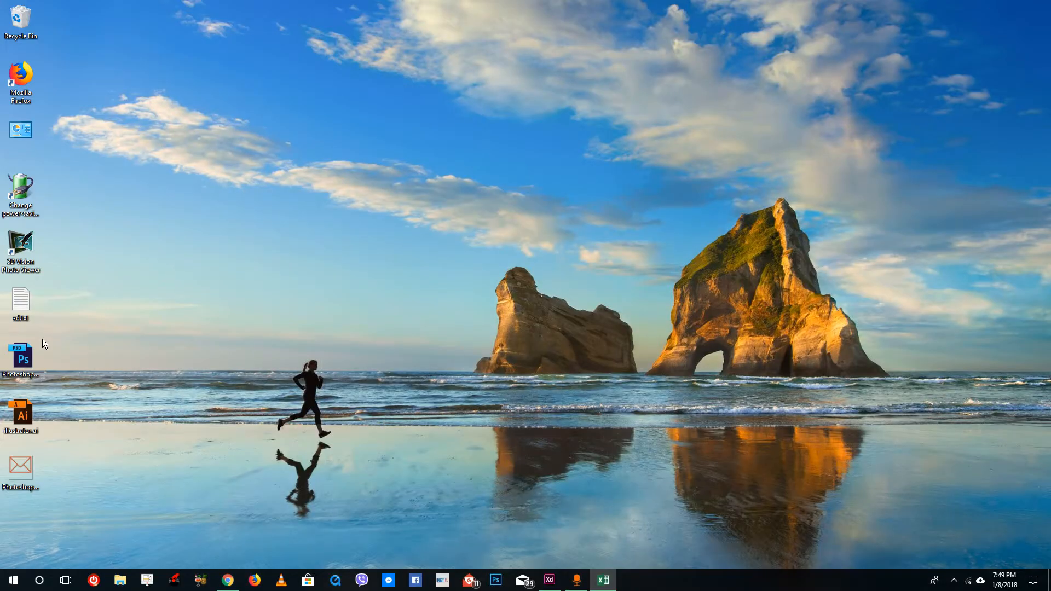
{"action": "double_click", "coordinate": [26, 408]}
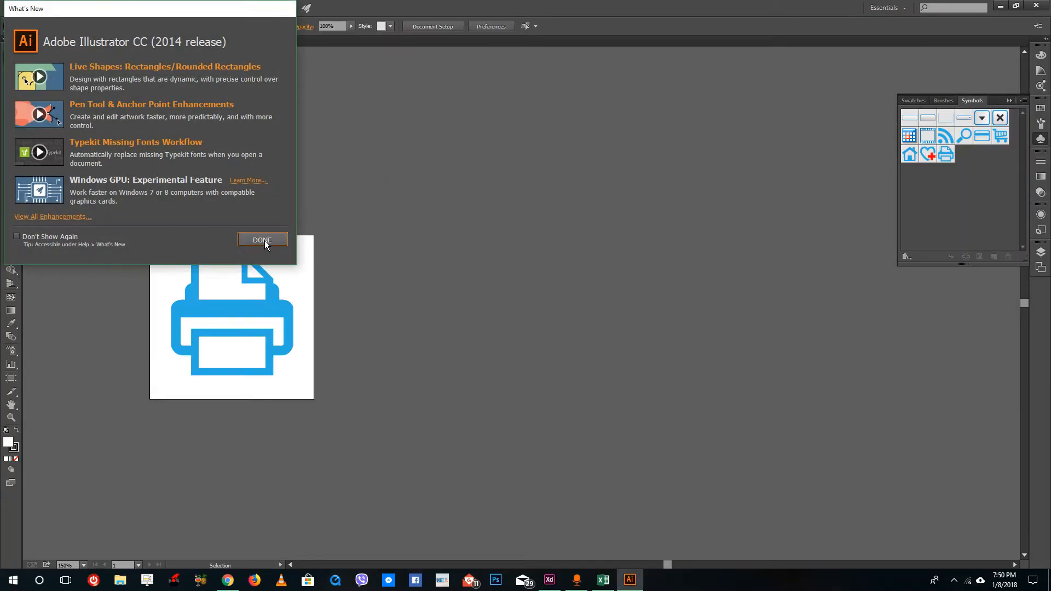
{"action": "left_click", "coordinate": [263, 237]}
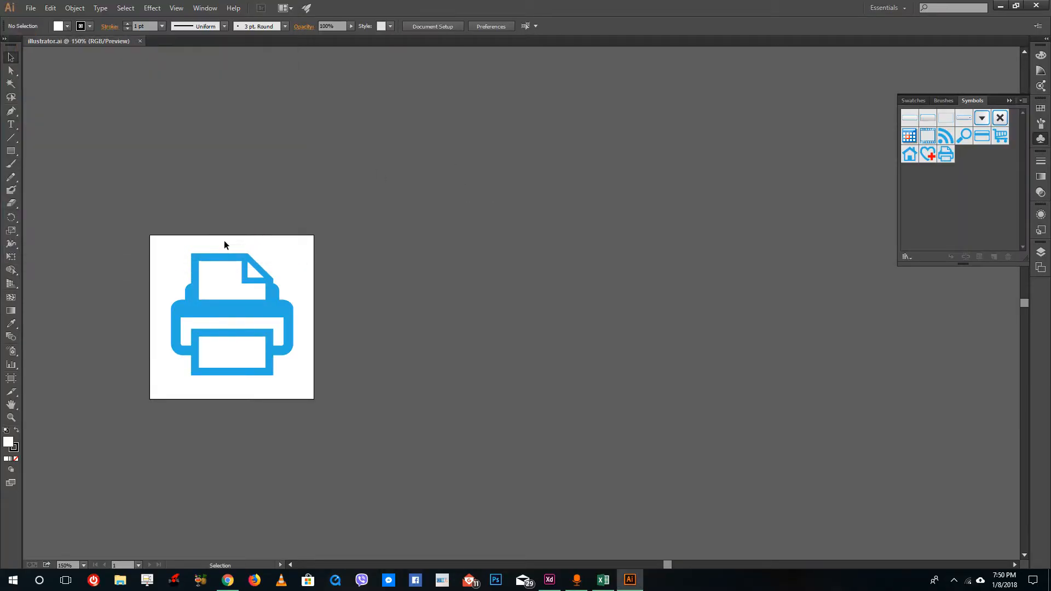
{"action": "left_click", "coordinate": [31, 8]}
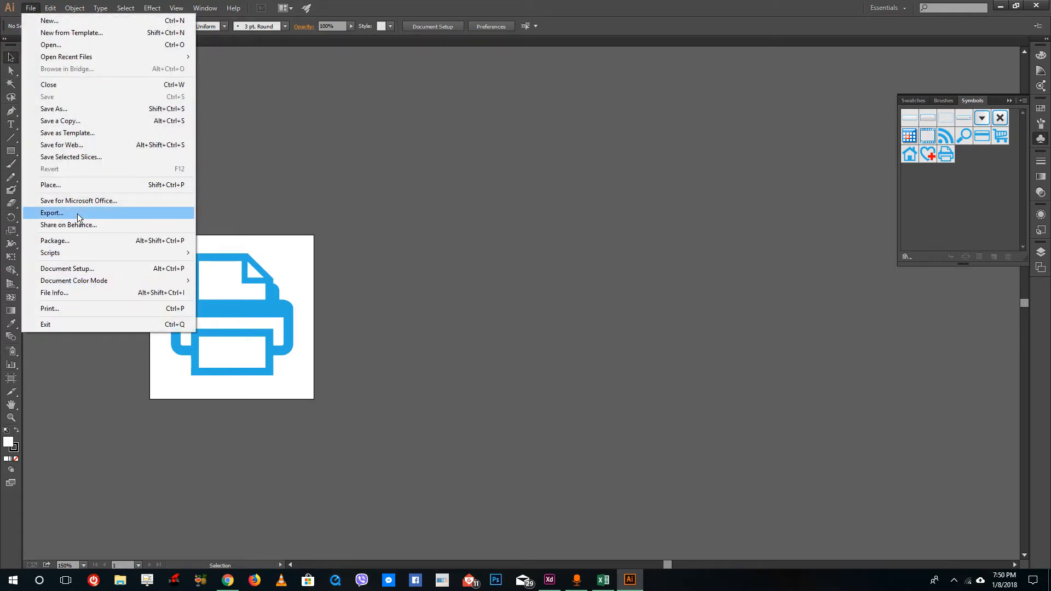
{"action": "left_click", "coordinate": [80, 214]}
{"action": "left_click", "coordinate": [502, 463]}
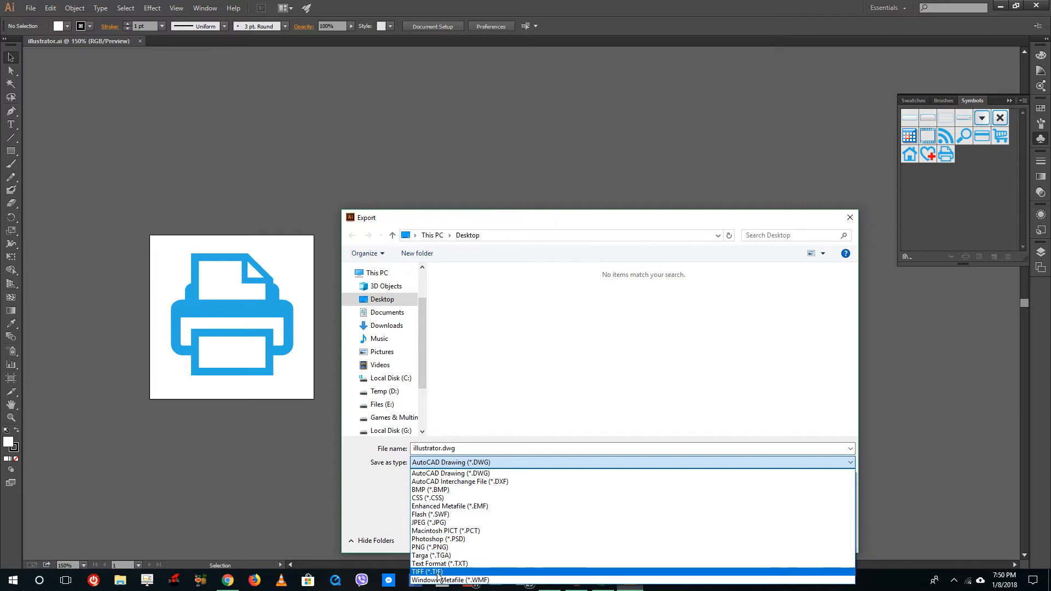
{"action": "key", "text": "Escape"}
{"action": "left_click", "coordinate": [816, 535]}
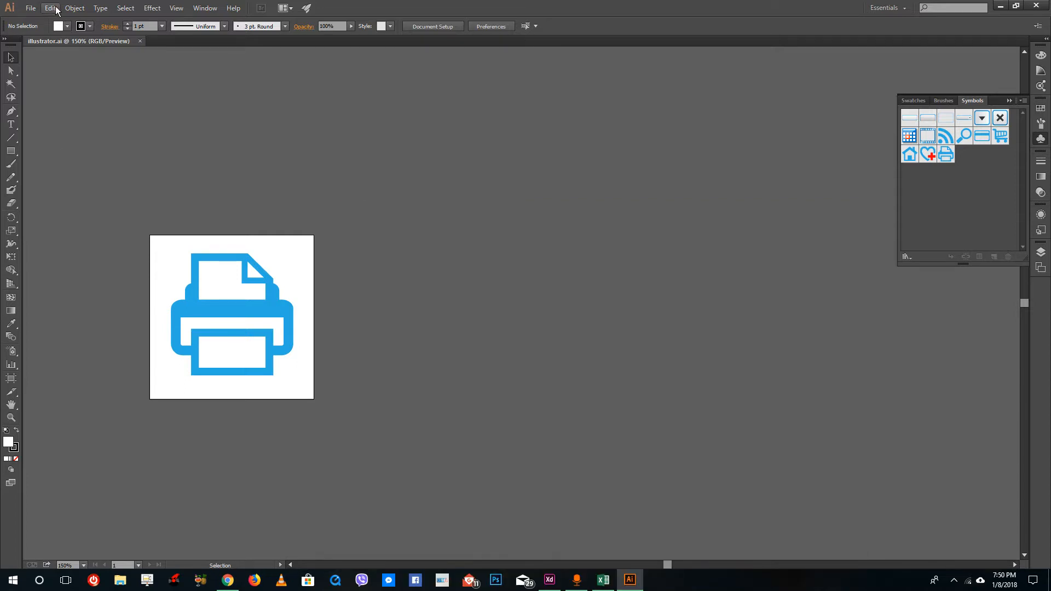
Step: Save the printer artwork to the Desktop as illustrator.svg with the default SVG options and close Illustrator
{"action": "left_click", "coordinate": [31, 8]}
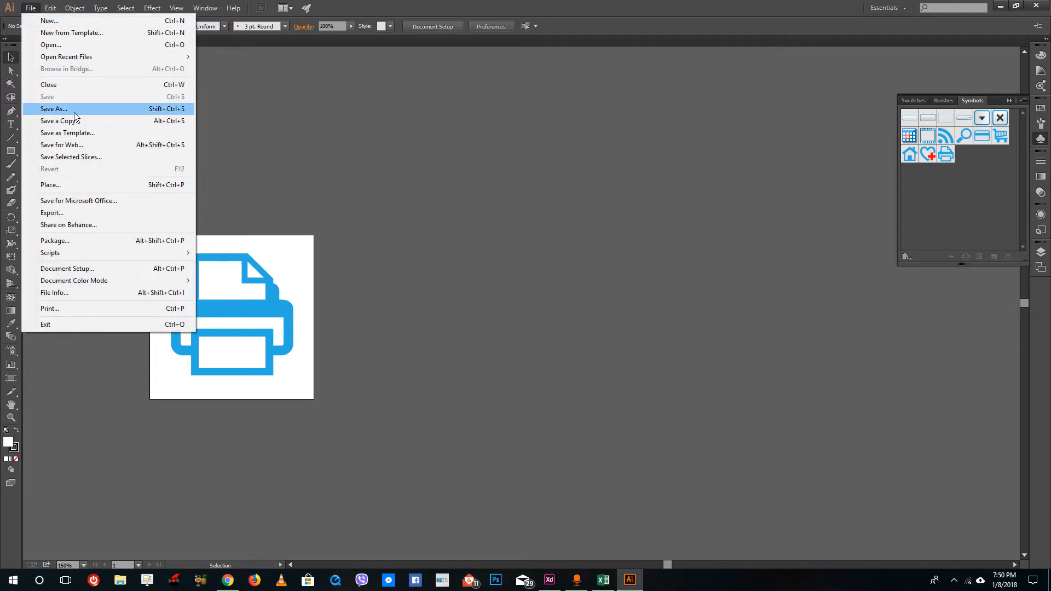
{"action": "left_click", "coordinate": [54, 109]}
{"action": "left_click", "coordinate": [509, 463]}
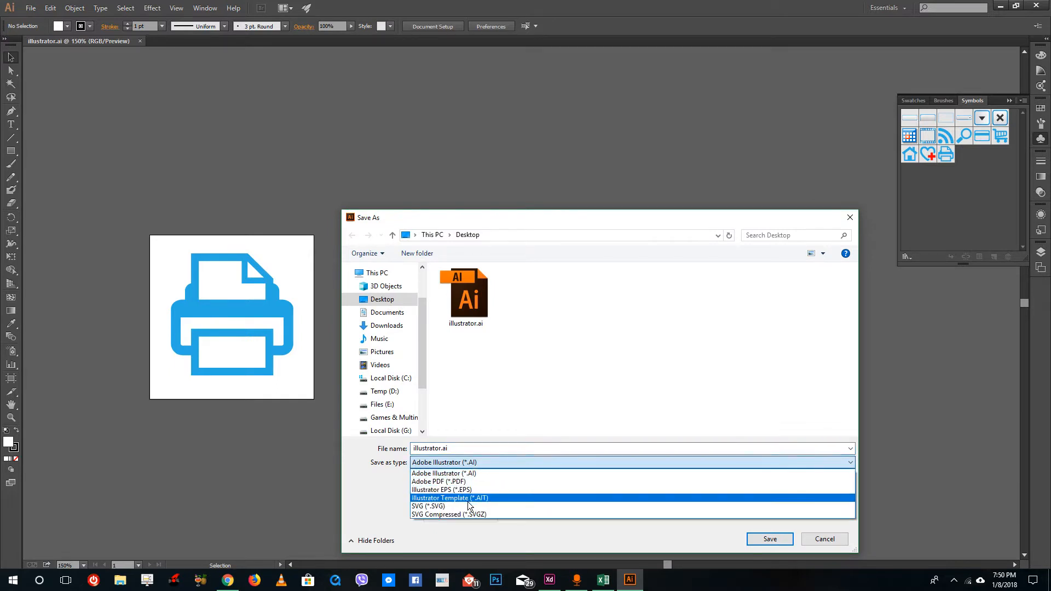
{"action": "left_click", "coordinate": [468, 505]}
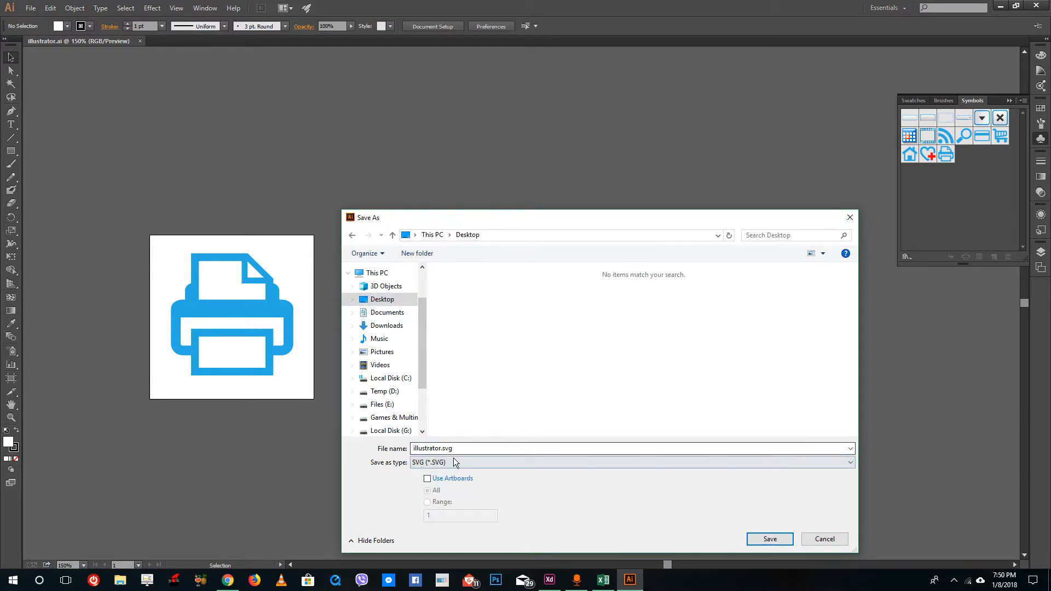
{"action": "left_click", "coordinate": [764, 538]}
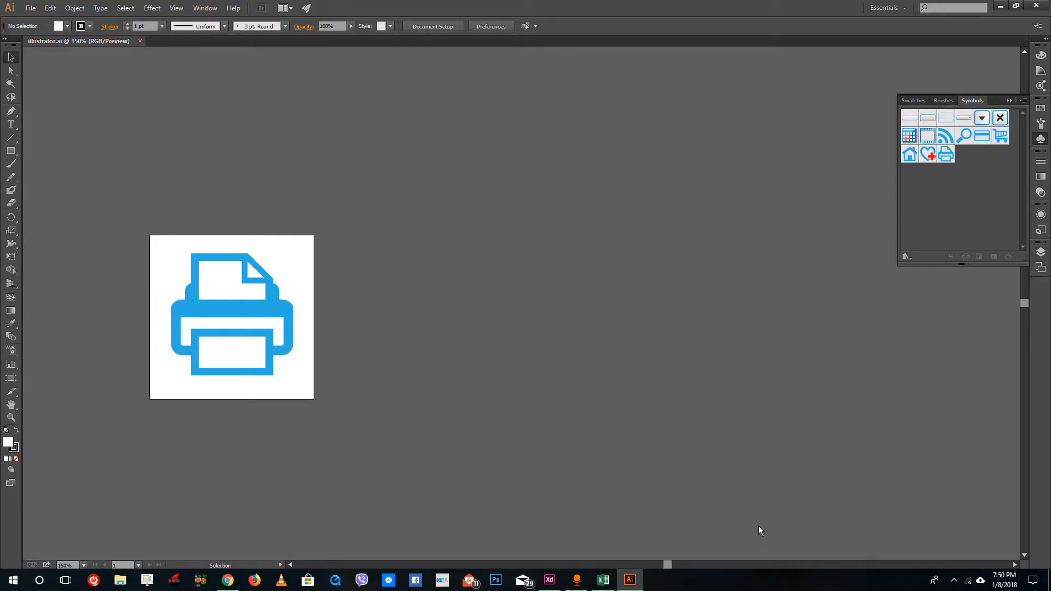
{"action": "left_click", "coordinate": [576, 318]}
{"action": "left_click", "coordinate": [1032, 10]}
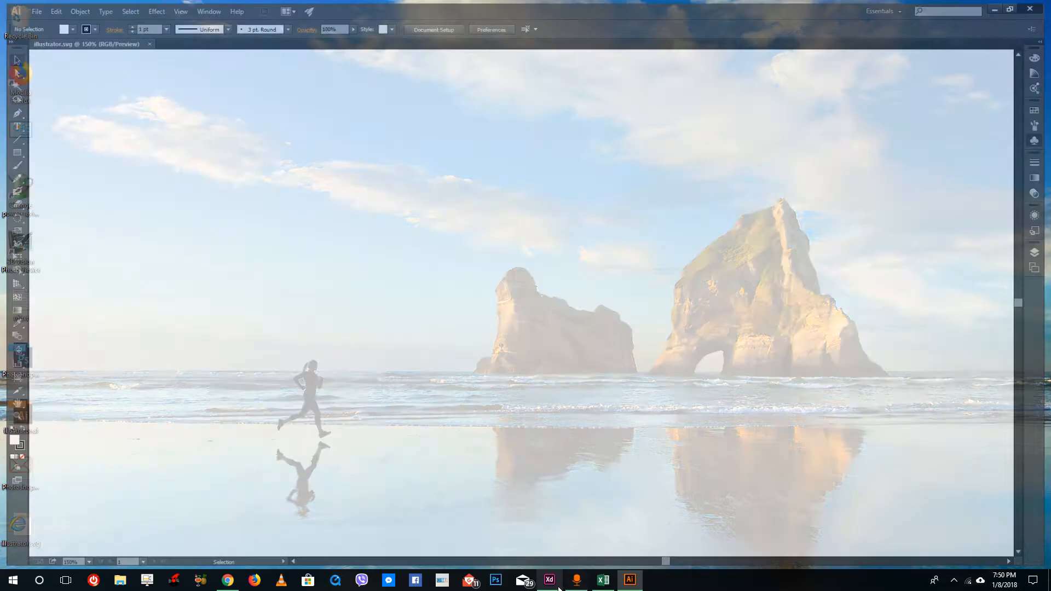
Step: Switch to Adobe XD and import illustrator.svg and Photoshop.png together from the Desktop
{"action": "left_click", "coordinate": [556, 585]}
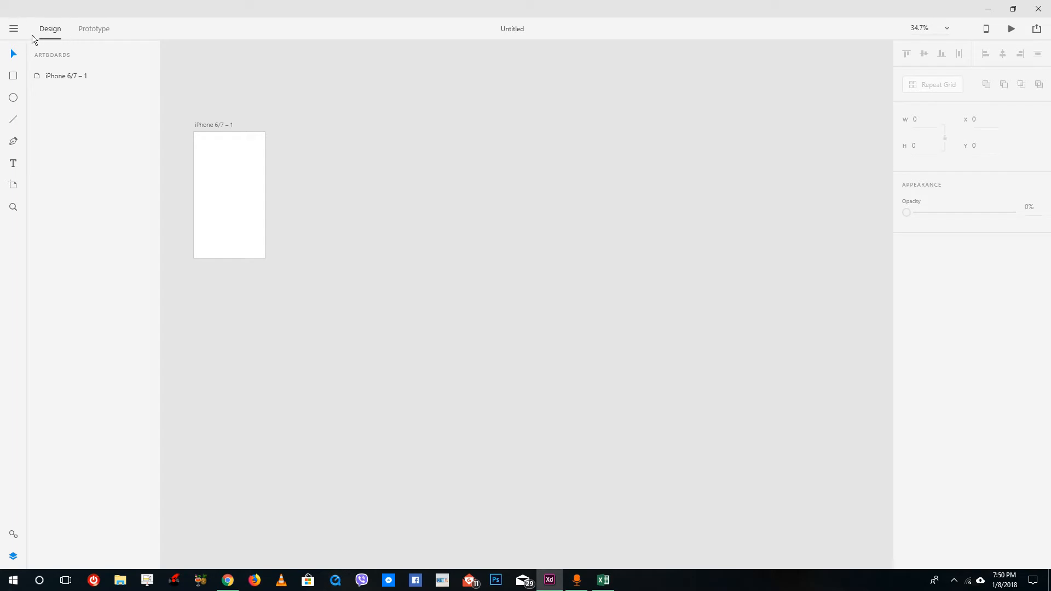
{"action": "left_click", "coordinate": [13, 28]}
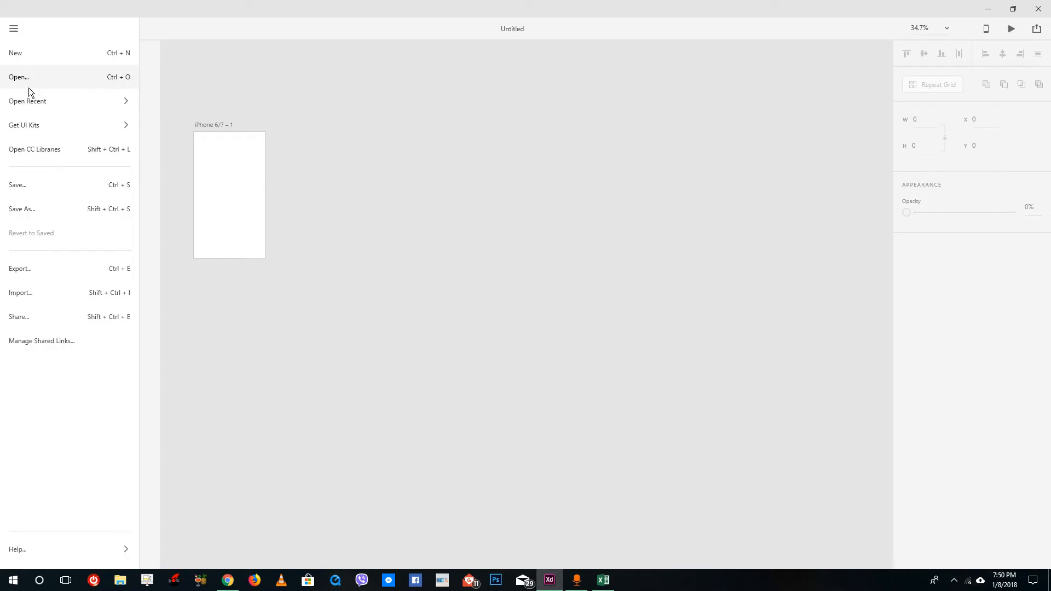
{"action": "left_click", "coordinate": [64, 291]}
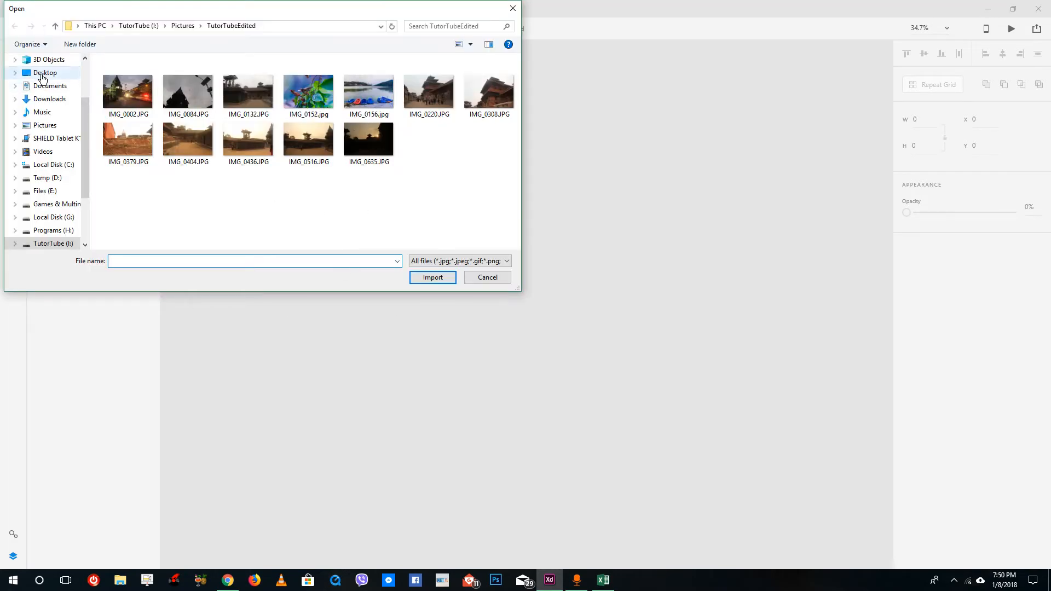
{"action": "left_click", "coordinate": [44, 73]}
{"action": "left_click", "coordinate": [186, 88]}
{"action": "left_click_drag", "start_coordinate": [181, 144], "coordinate": [93, 57]}
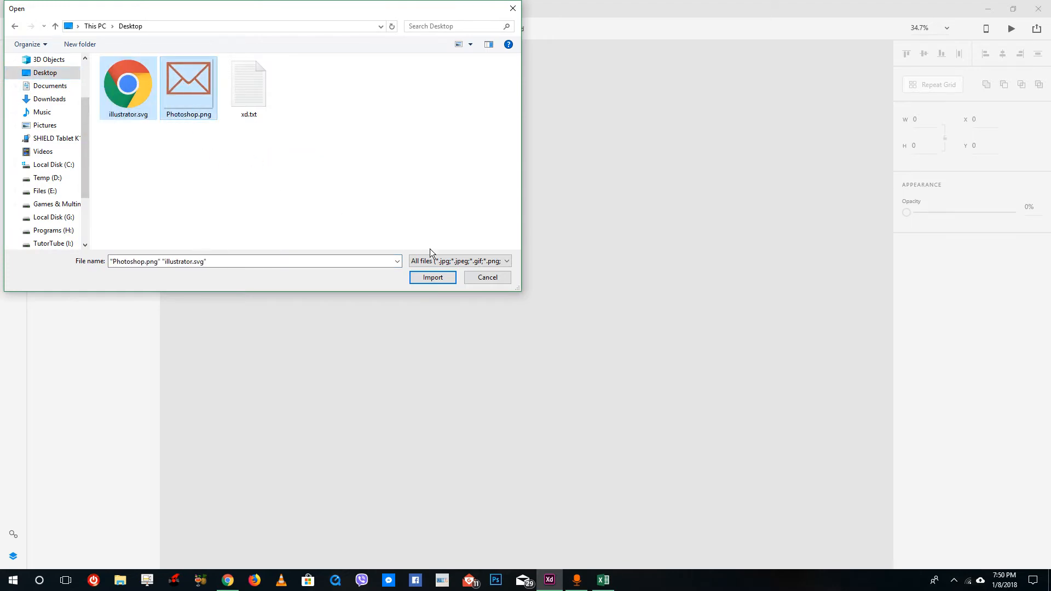
{"action": "left_click", "coordinate": [432, 278]}
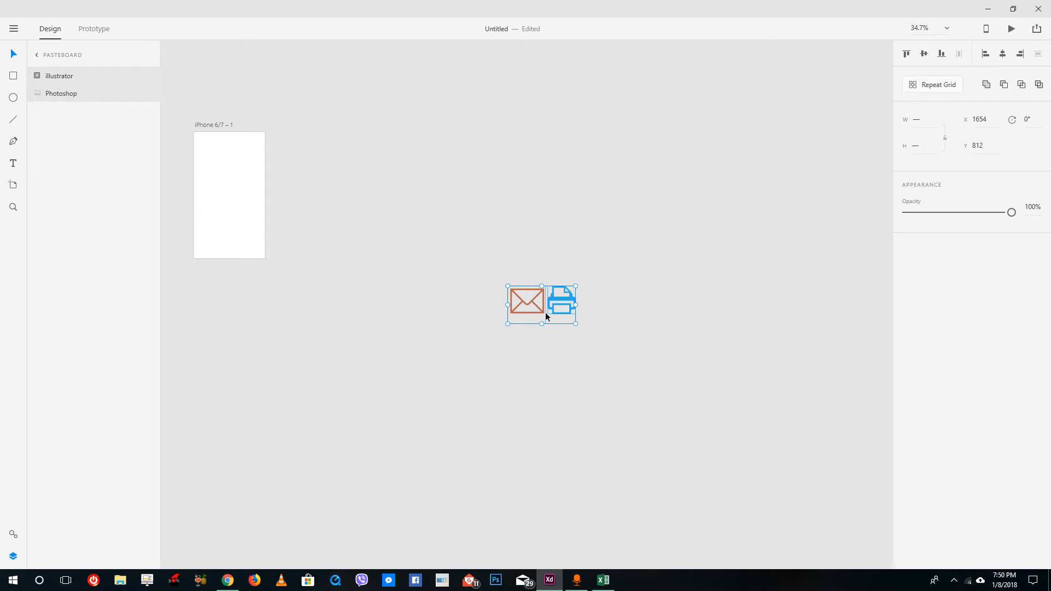
Step: Place the envelope and printer on the iPhone 6/7 – 1 artboard, with the envelope scaled to about 164 × 164 and the printer below it
{"action": "left_click_drag", "start_coordinate": [527, 302], "coordinate": [223, 169]}
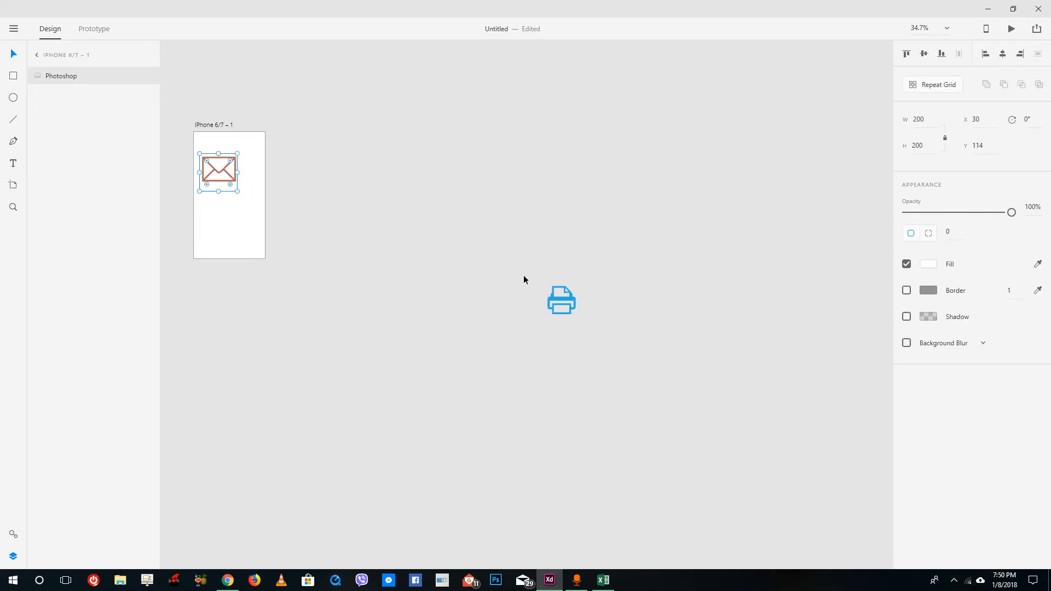
{"action": "left_click_drag", "start_coordinate": [565, 301], "coordinate": [215, 202]}
{"action": "scroll", "coordinate": [216, 202], "scroll_direction": "up", "scroll_amount": 5}
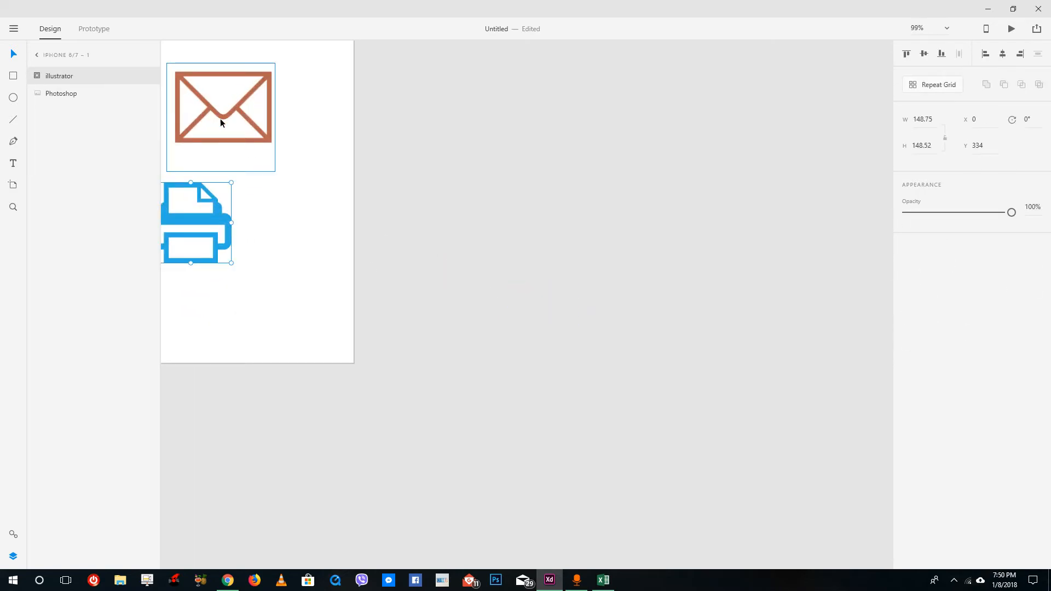
{"action": "left_click_drag", "start_coordinate": [223, 105], "coordinate": [240, 113]}
{"action": "mouse_move", "coordinate": [283, 176]}
{"action": "left_mouse_down"}
{"action": "mouse_move", "coordinate": [241, 152]}
{"action": "mouse_move", "coordinate": [283, 182]}
{"action": "mouse_move", "coordinate": [273, 164]}
{"action": "left_mouse_up"}
{"action": "left_click_drag", "start_coordinate": [193, 213], "coordinate": [275, 235]}
Step: Select Path 1 inside the imported illustrator group and examine the printer's vector edges close up
{"action": "double_click", "coordinate": [260, 227]}
{"action": "key", "text": "Escape"}
{"action": "left_click", "coordinate": [246, 226]}
{"action": "double_click", "coordinate": [247, 230]}
{"action": "left_click", "coordinate": [240, 237]}
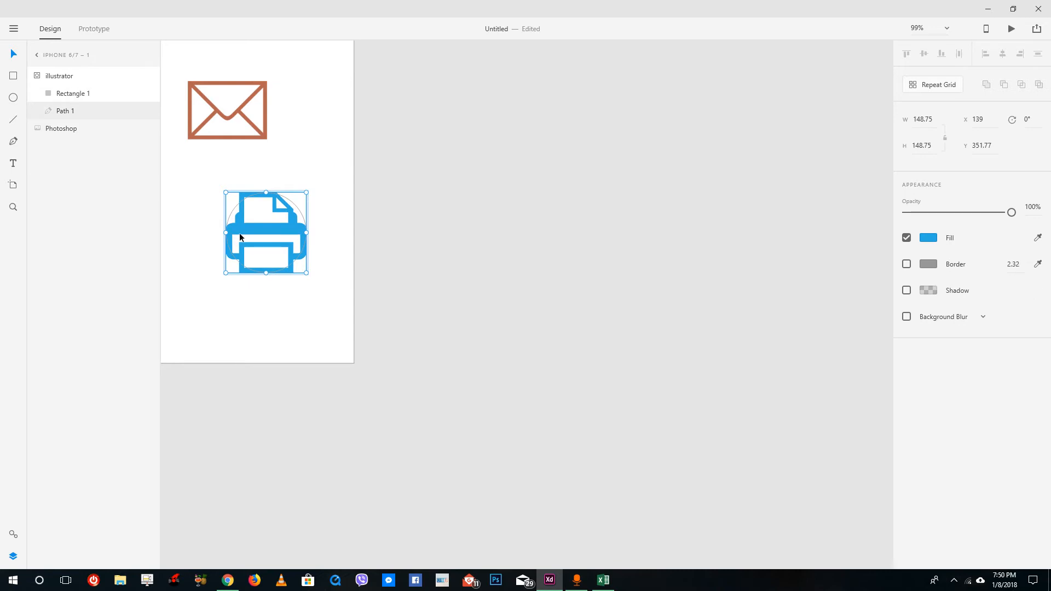
{"action": "scroll", "coordinate": [248, 252], "scroll_direction": "up", "scroll_amount": 10}
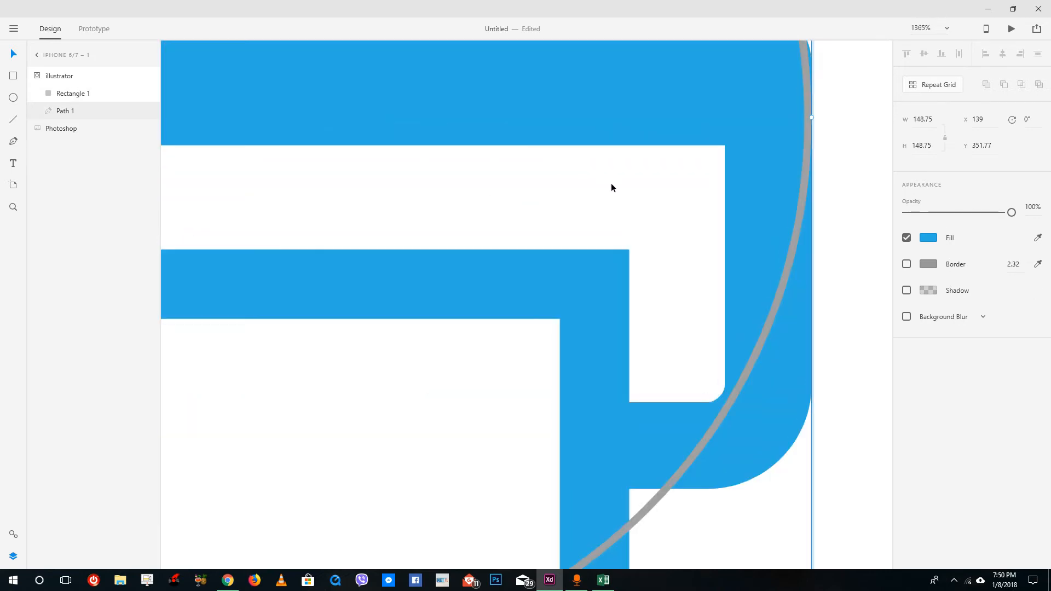
{"action": "scroll", "coordinate": [769, 202], "scroll_direction": "down", "scroll_amount": 6}
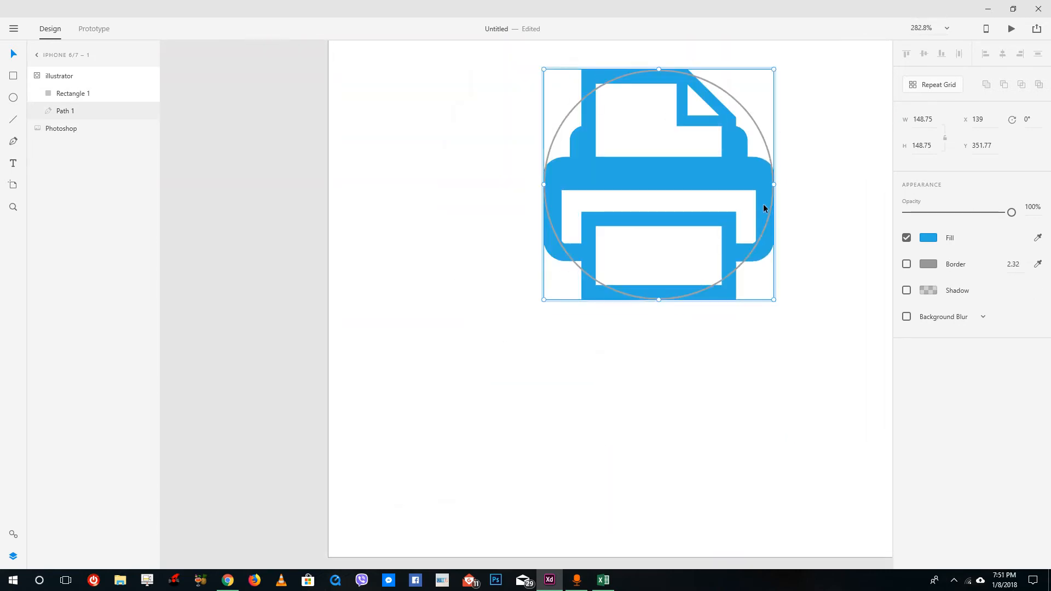
Step: Distort the printer path by moving anchor points at its lower-right edge, the slot's upper-left corner and the left side of the upper sheet
{"action": "double_click", "coordinate": [759, 233]}
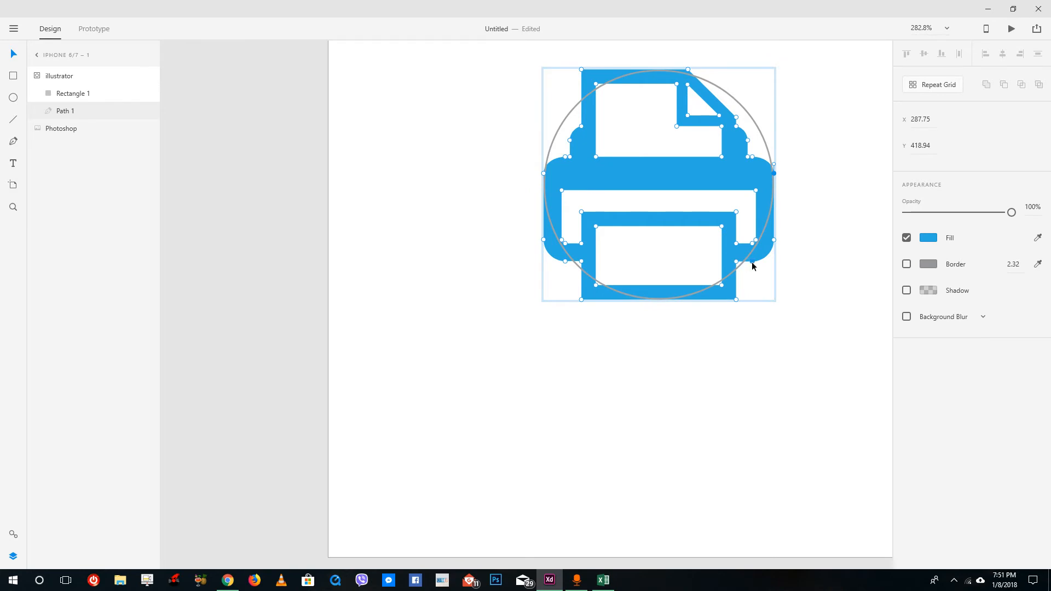
{"action": "left_click_drag", "start_coordinate": [753, 263], "coordinate": [737, 203]}
{"action": "left_click_drag", "start_coordinate": [562, 190], "coordinate": [574, 204]}
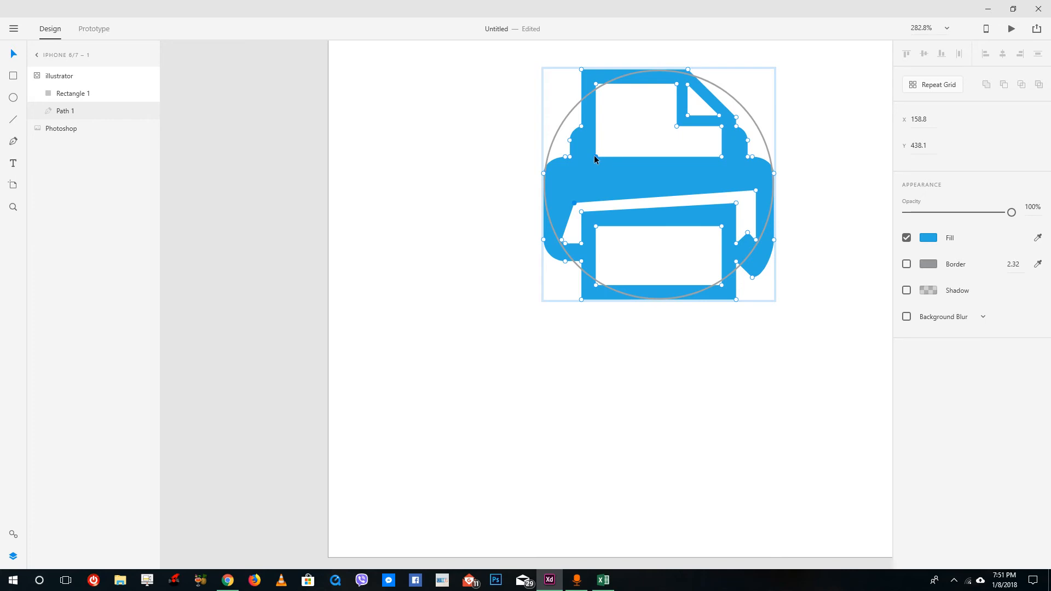
{"action": "left_click_drag", "start_coordinate": [595, 158], "coordinate": [627, 161]}
{"action": "left_click_drag", "start_coordinate": [584, 131], "coordinate": [586, 143]}
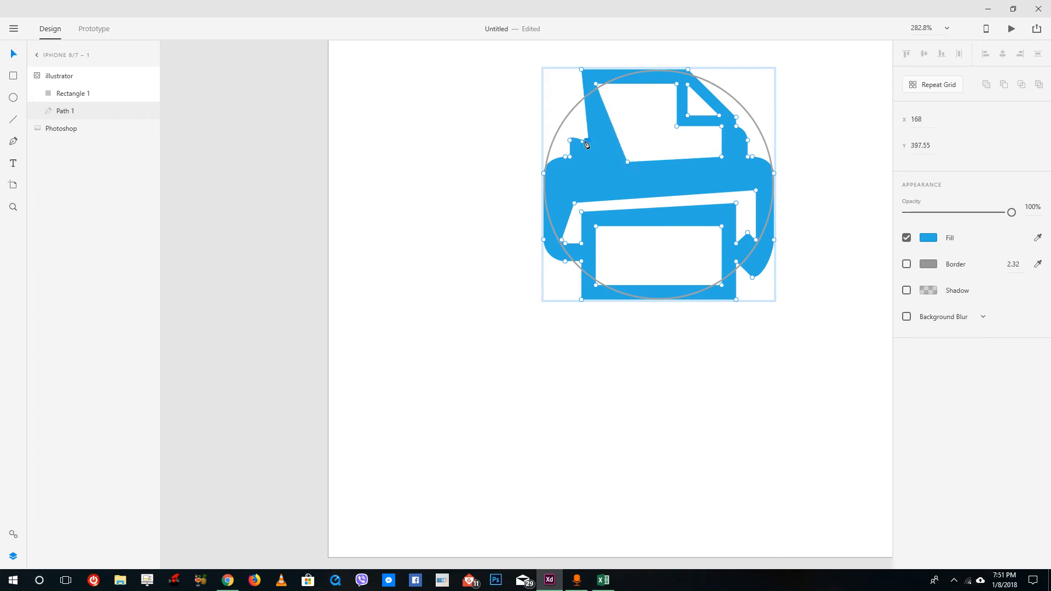
Step: Draw a closed curved shape with the Pen tool across the lower left of the printer's upper sheet
{"action": "left_click", "coordinate": [13, 142]}
{"action": "left_click", "coordinate": [595, 139]}
{"action": "left_click_drag", "start_coordinate": [588, 141], "coordinate": [584, 220]}
{"action": "left_click_drag", "start_coordinate": [663, 166], "coordinate": [678, 126]}
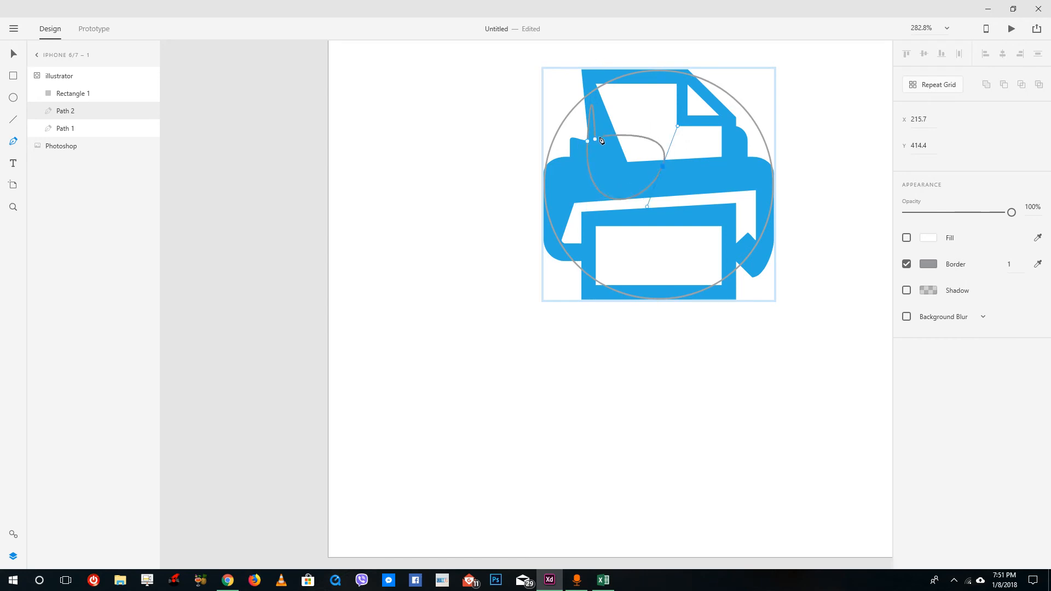
{"action": "left_click", "coordinate": [596, 137]}
Step: Reshape the printer's lower sheet by moving its upper-right corner inward and turning its upper-left corner into a curve
{"action": "left_click", "coordinate": [9, 53]}
{"action": "double_click", "coordinate": [641, 212]}
{"action": "left_click_drag", "start_coordinate": [723, 228], "coordinate": [695, 245]}
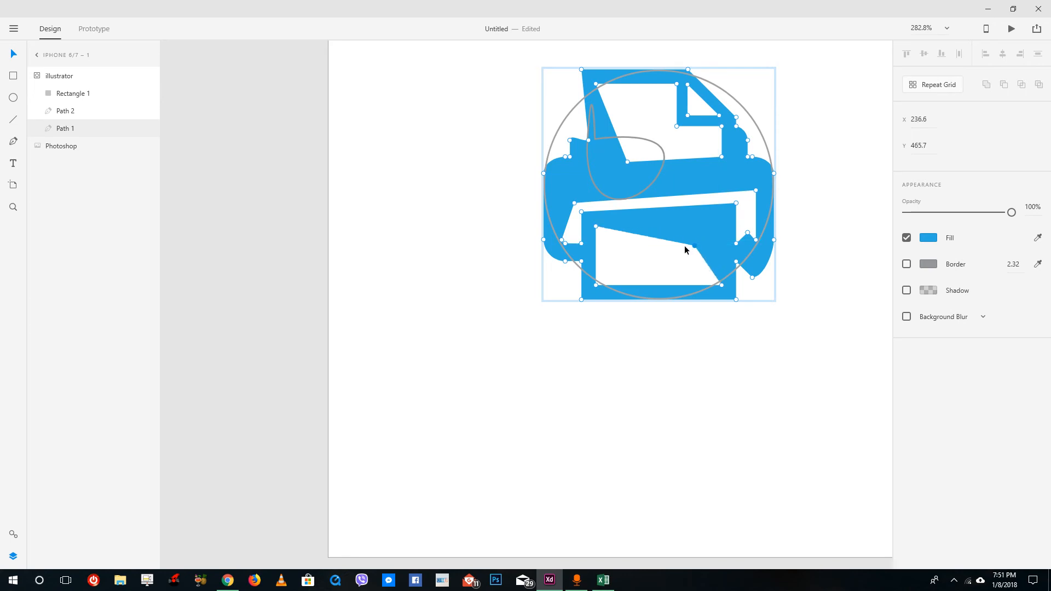
{"action": "double_click", "coordinate": [595, 226]}
{"action": "left_click_drag", "start_coordinate": [621, 217], "coordinate": [614, 240]}
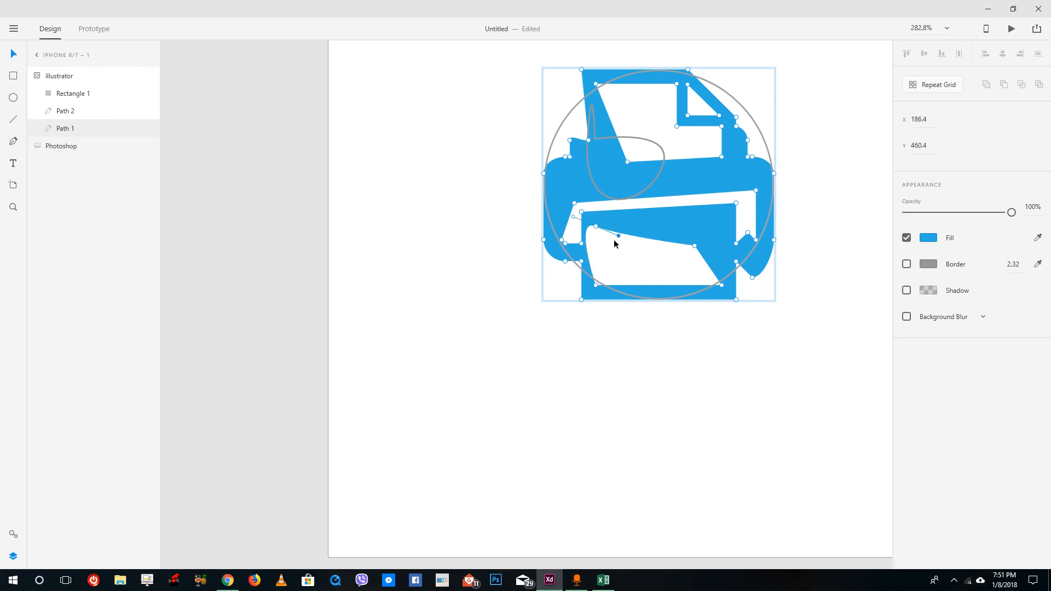
Step: Draw a small closed curved shape with the Pen tool over the left part of the printer's lower sheet
{"action": "left_click", "coordinate": [14, 141]}
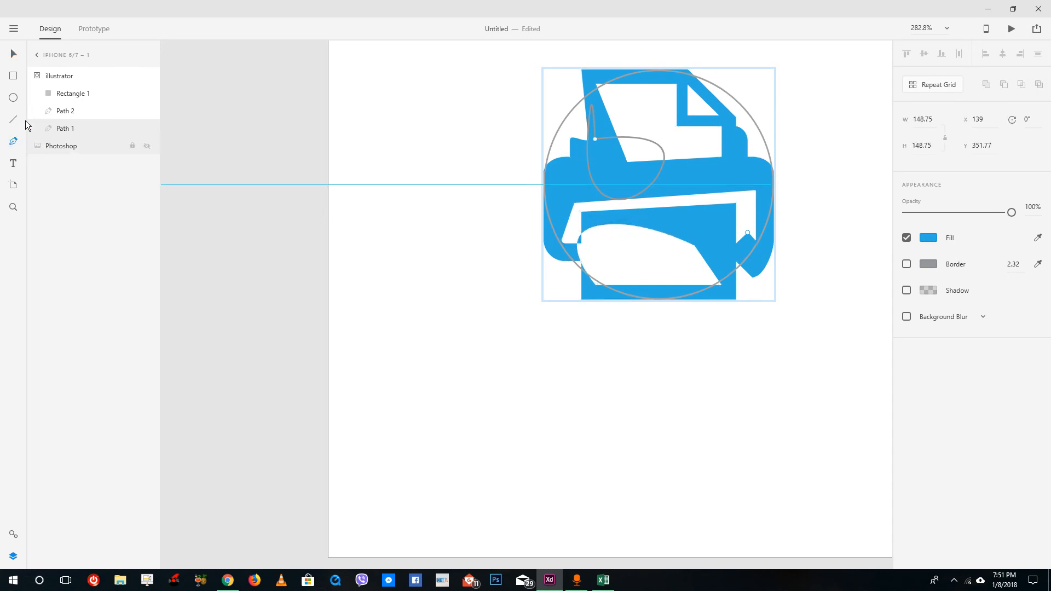
{"action": "left_click", "coordinate": [613, 218]}
{"action": "left_click_drag", "start_coordinate": [601, 250], "coordinate": [625, 285]}
{"action": "left_click", "coordinate": [613, 218]}
Step: Select the imported envelope image above the printer on the artboard
{"action": "scroll", "coordinate": [651, 223], "scroll_direction": "down", "scroll_amount": 3}
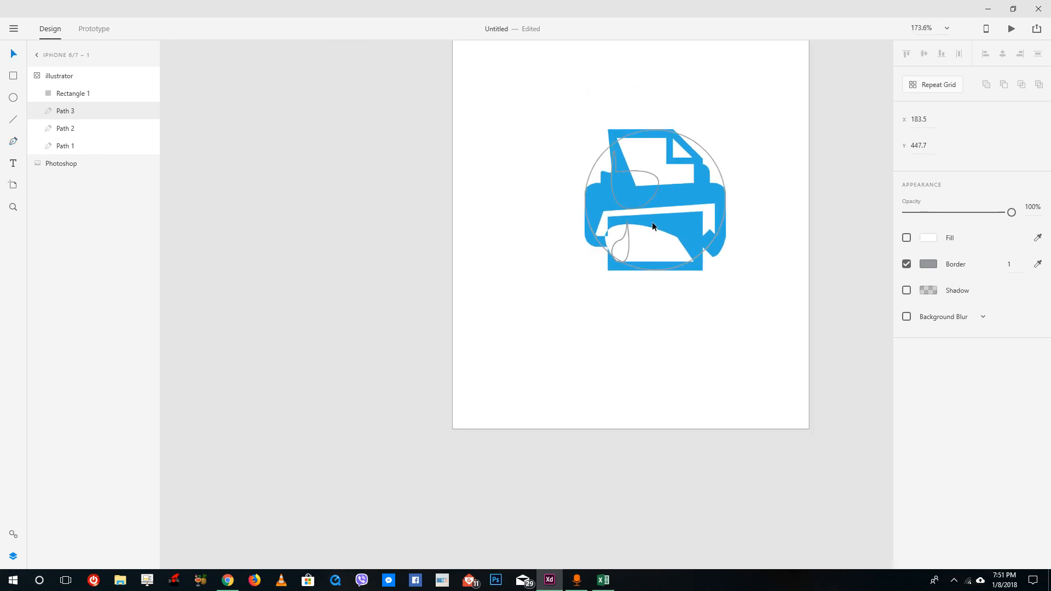
{"action": "scroll", "coordinate": [652, 221], "scroll_direction": "down", "scroll_amount": 2}
{"action": "scroll", "coordinate": [677, 113], "scroll_direction": "down", "scroll_amount": 2}
{"action": "scroll", "coordinate": [677, 116], "scroll_direction": "up", "scroll_amount": 3}
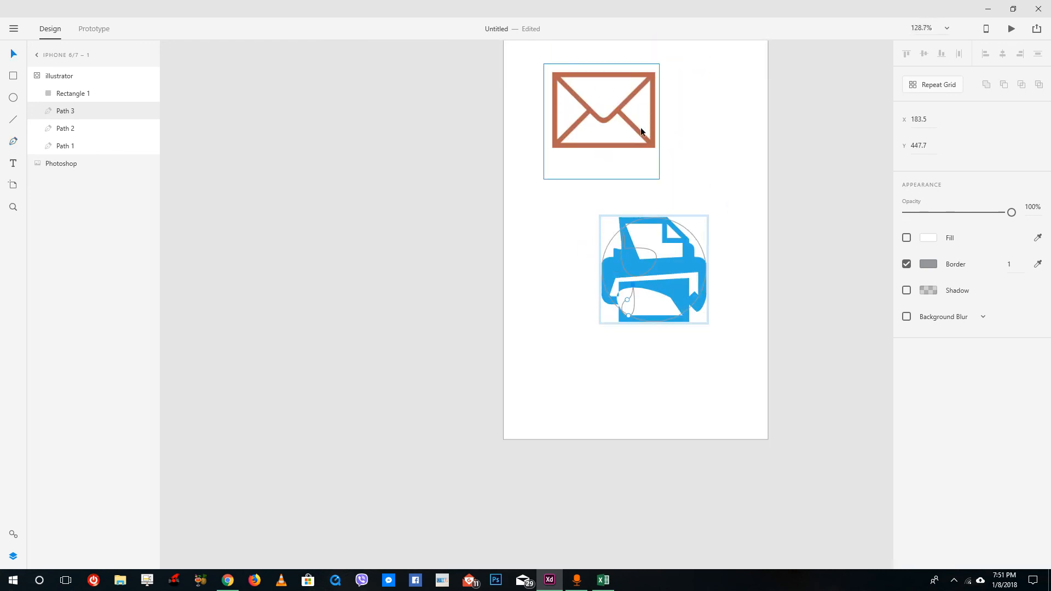
{"action": "left_click", "coordinate": [614, 136]}
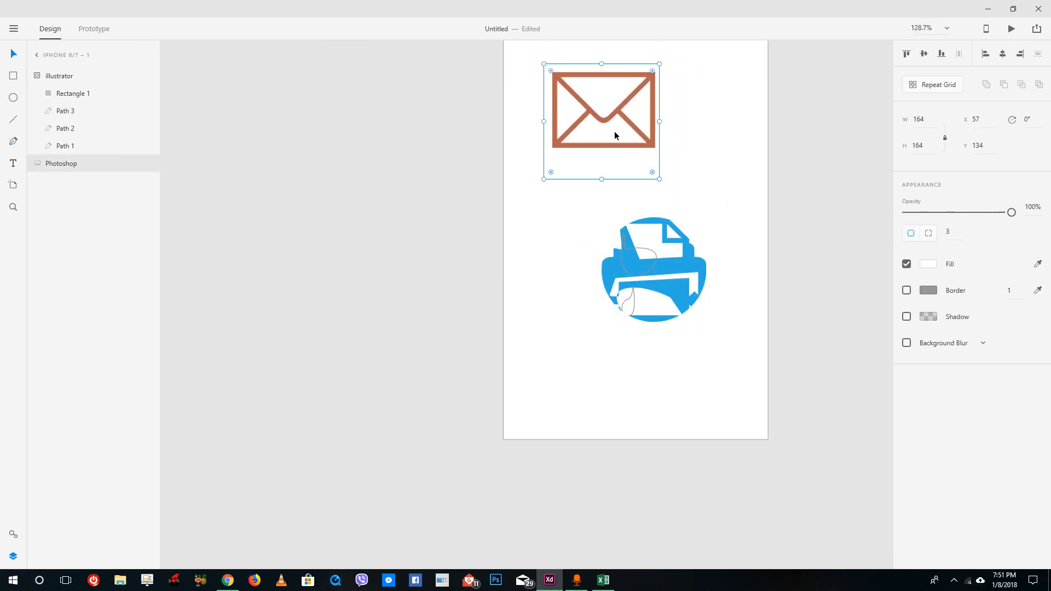